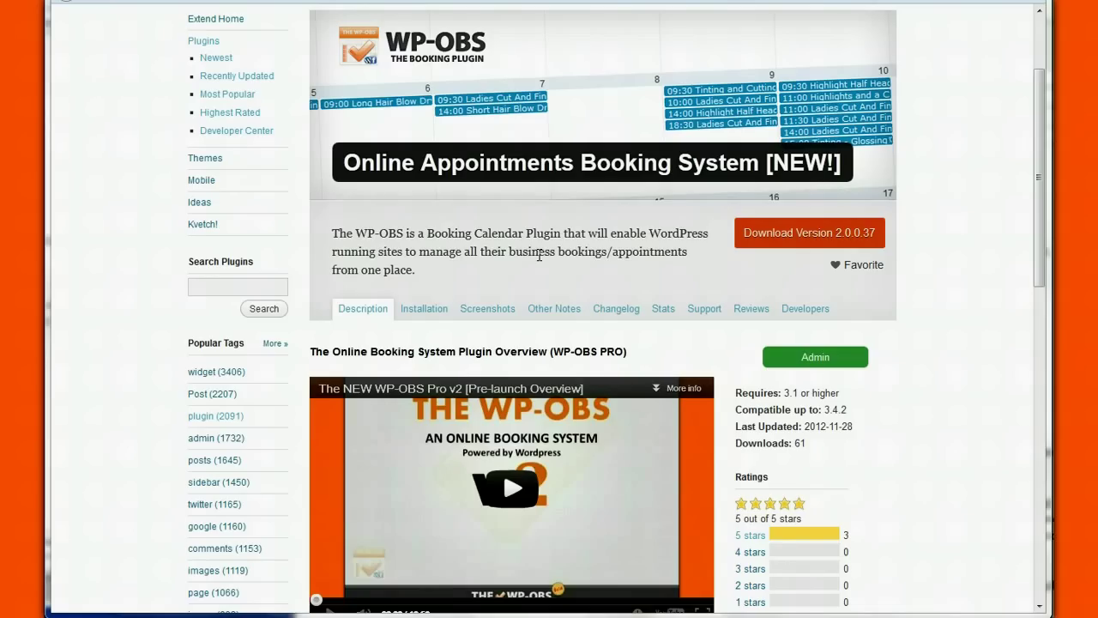
{"action": "left_click", "coordinate": [522, 251]}
{"action": "left_click", "coordinate": [523, 257]}
{"action": "left_click", "coordinate": [572, 288]}
{"action": "left_click", "coordinate": [564, 287]}
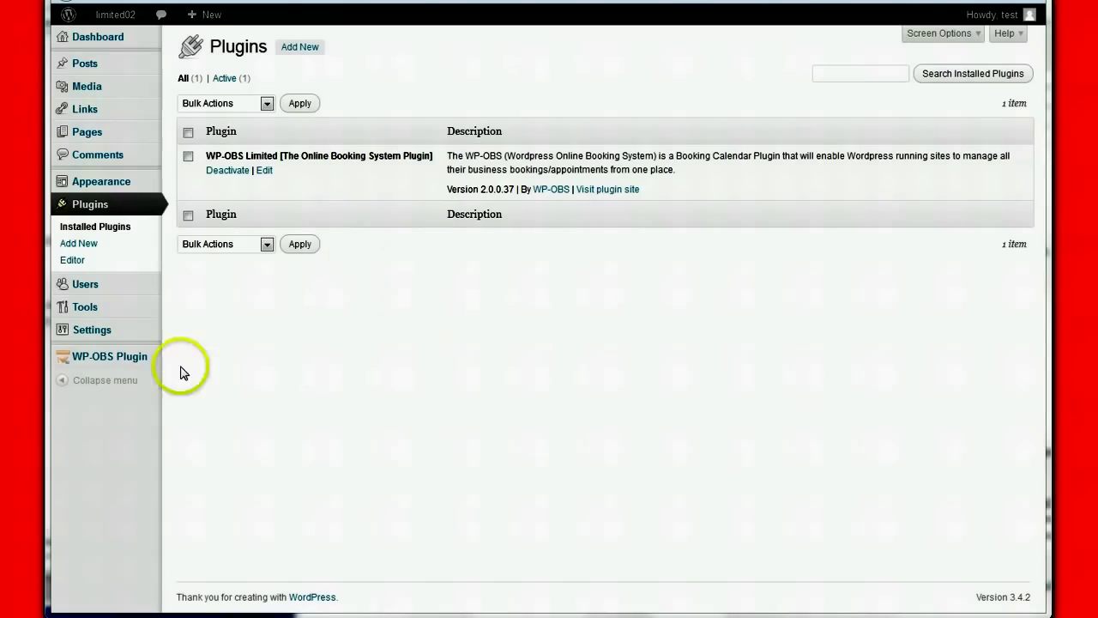
Start a new employee record in the WP-OBS plugin and set its color code to green #10A61D.
{"action": "left_click", "coordinate": [123, 364]}
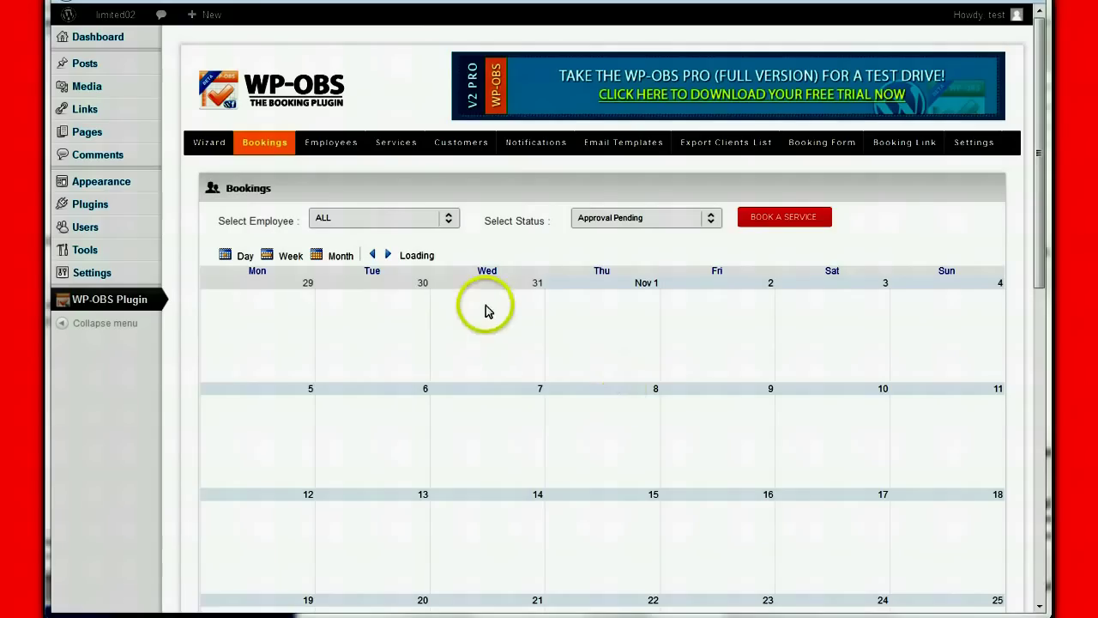
{"action": "left_click", "coordinate": [333, 148]}
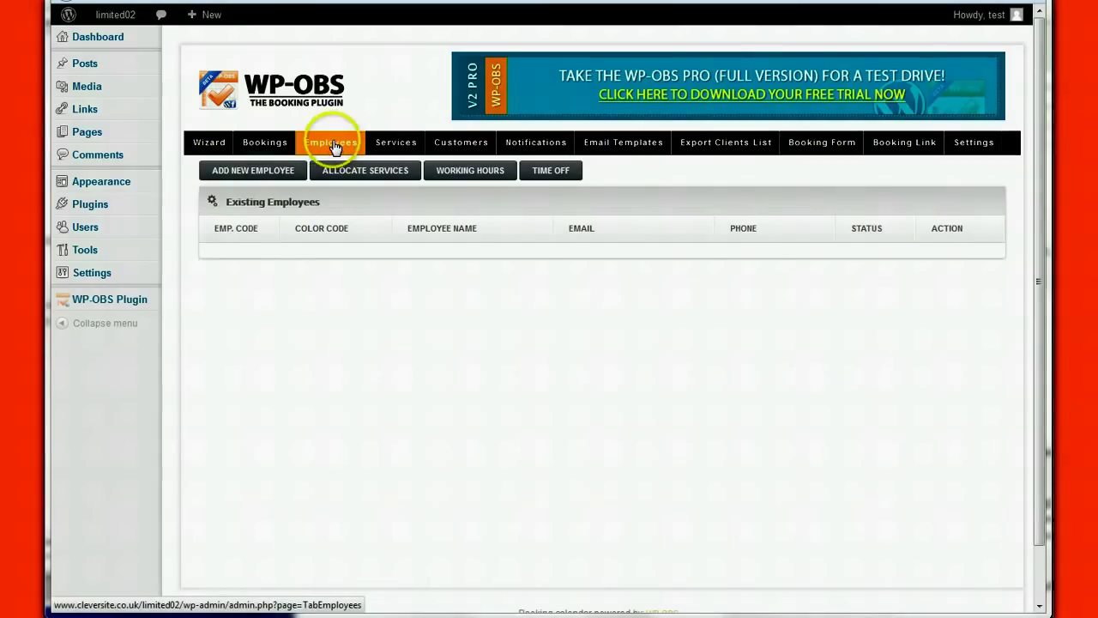
{"action": "left_click", "coordinate": [264, 175]}
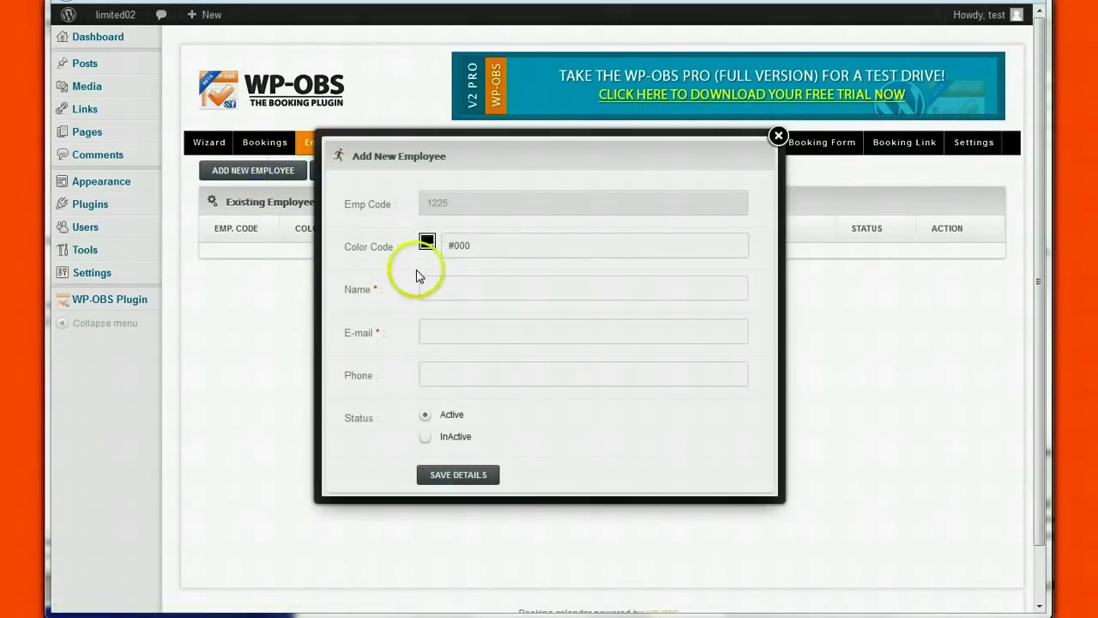
{"action": "left_click", "coordinate": [427, 242]}
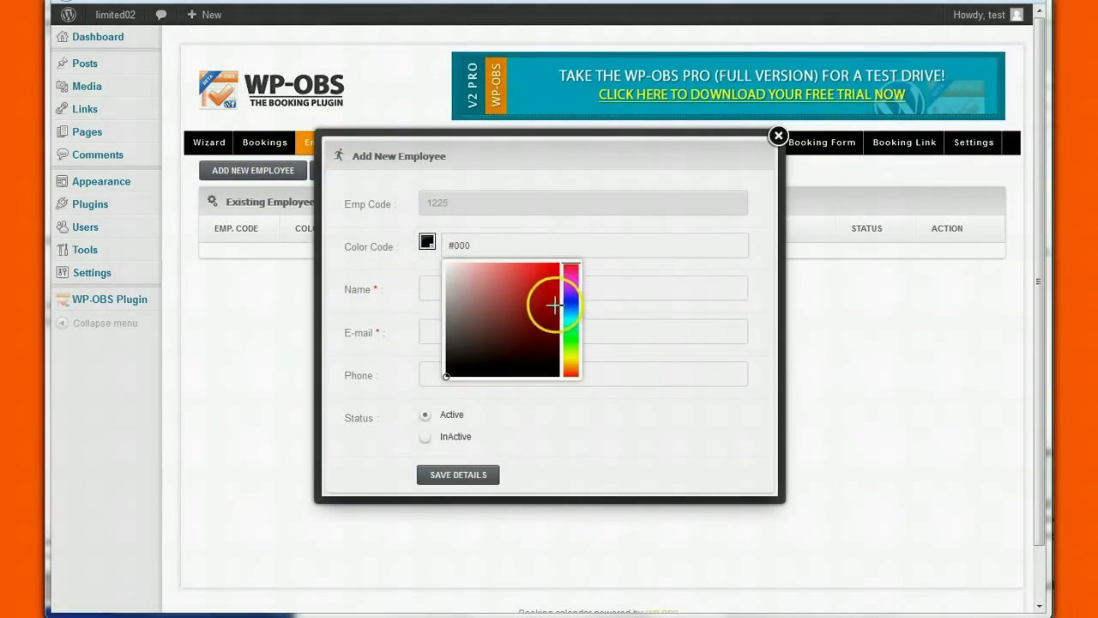
{"action": "left_click", "coordinate": [565, 331]}
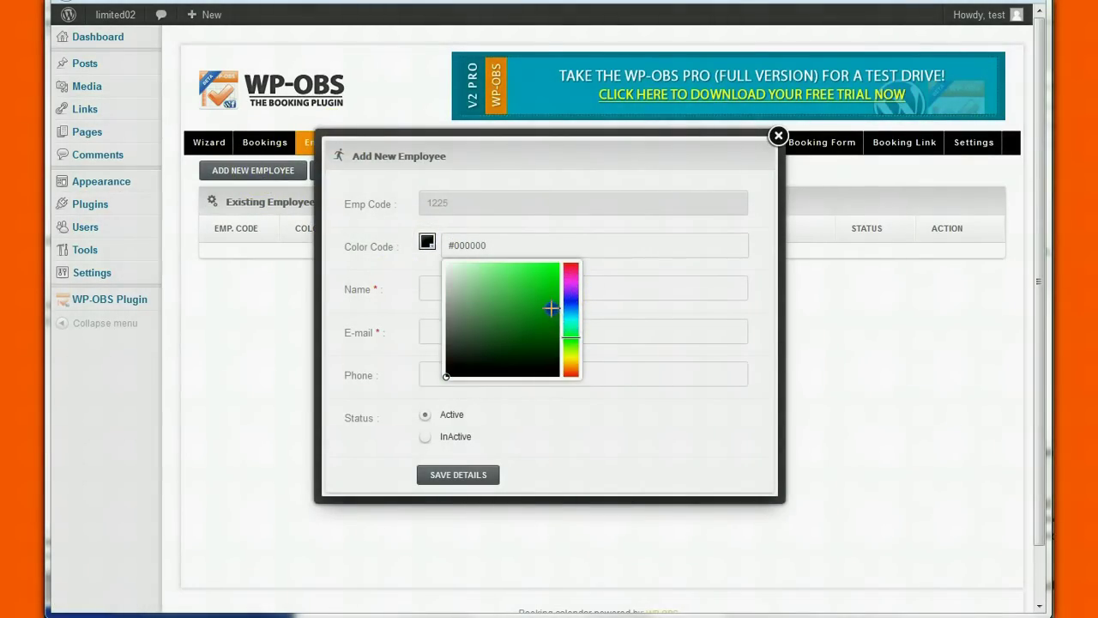
{"action": "left_click", "coordinate": [551, 307]}
Fill in the new employee's name, e-mail and phone number, keep the status Active, and save the details.
{"action": "left_click", "coordinate": [434, 283]}
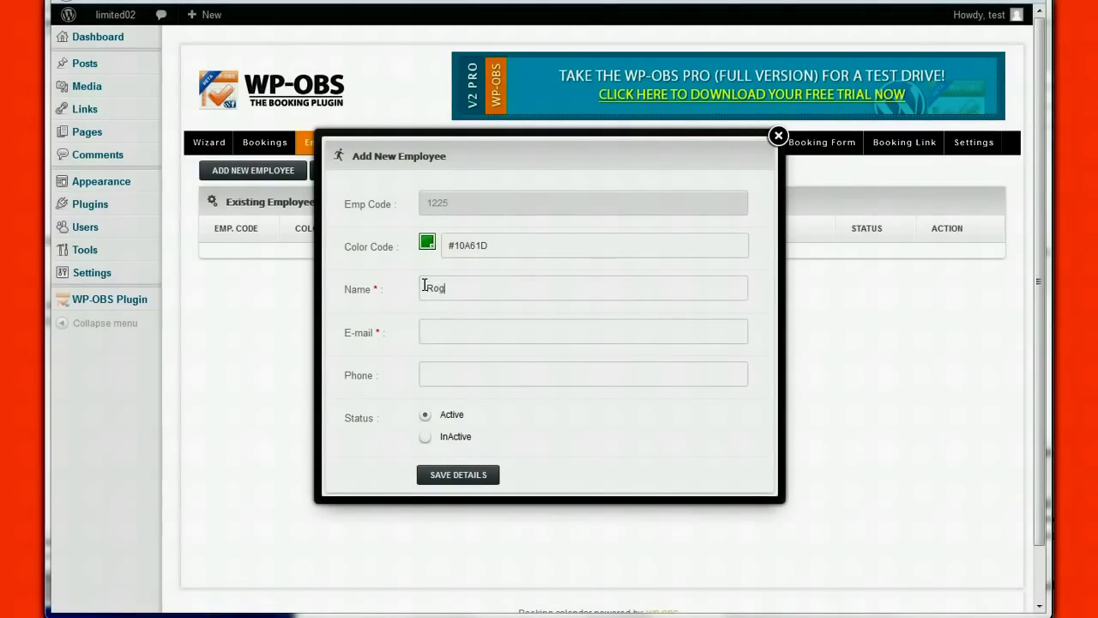
{"action": "key", "text": "Tab"}
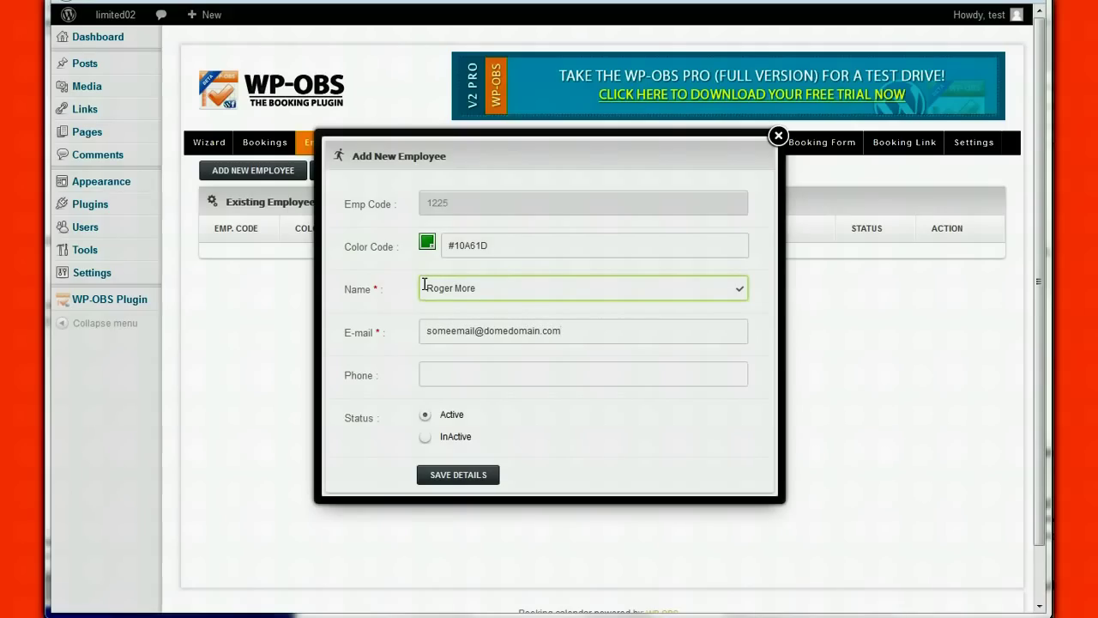
{"action": "left_click", "coordinate": [496, 372]}
{"action": "type", "text": "1234567"}
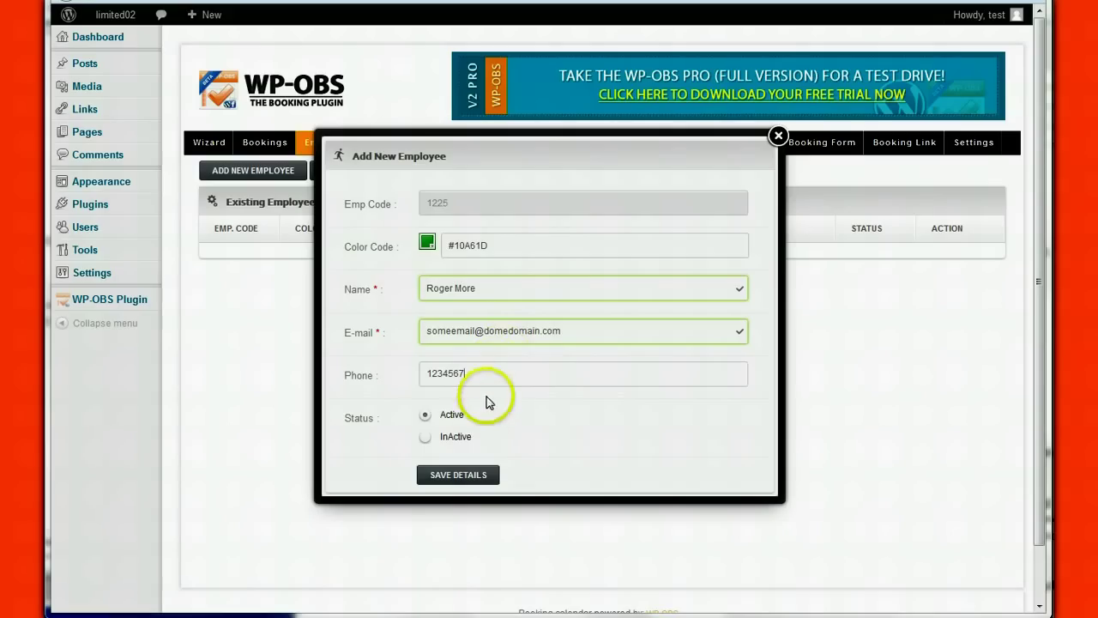
{"action": "left_click", "coordinate": [461, 474]}
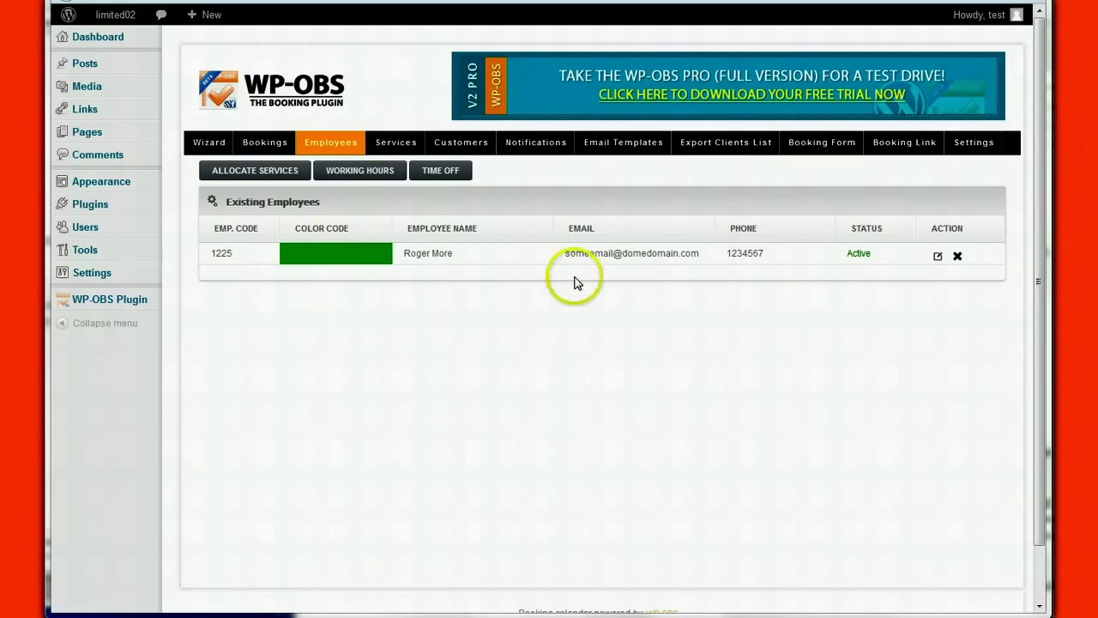
Set the new employee's working hours to Open from Monday to Friday, 9:00 am to 5:00 pm, and save them.
{"action": "left_click", "coordinate": [363, 176]}
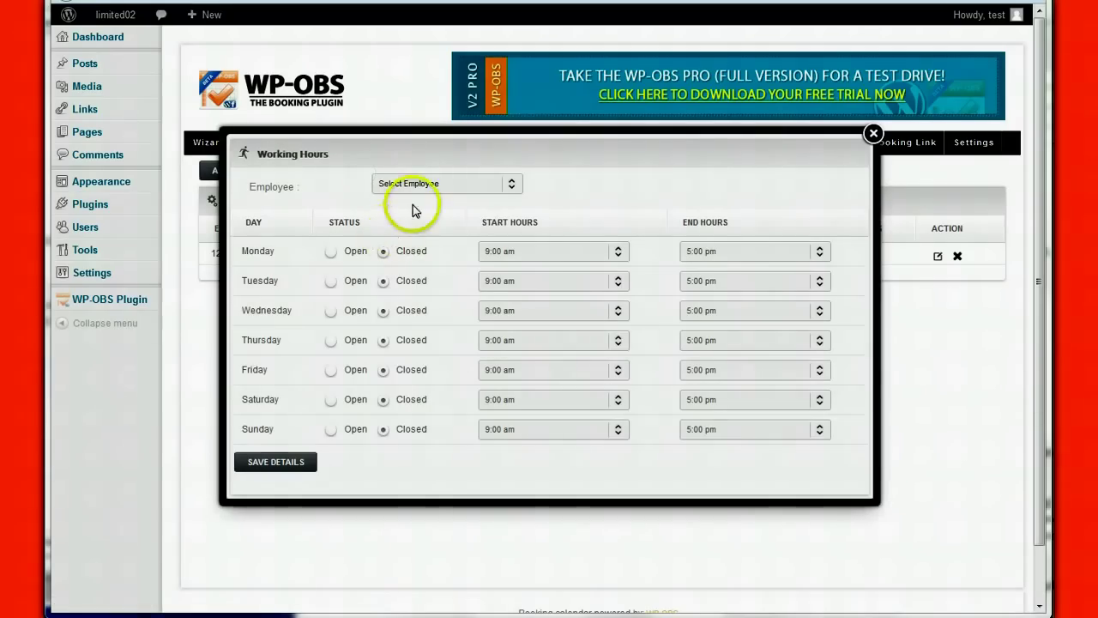
{"action": "left_click", "coordinate": [419, 187]}
{"action": "left_click", "coordinate": [415, 223]}
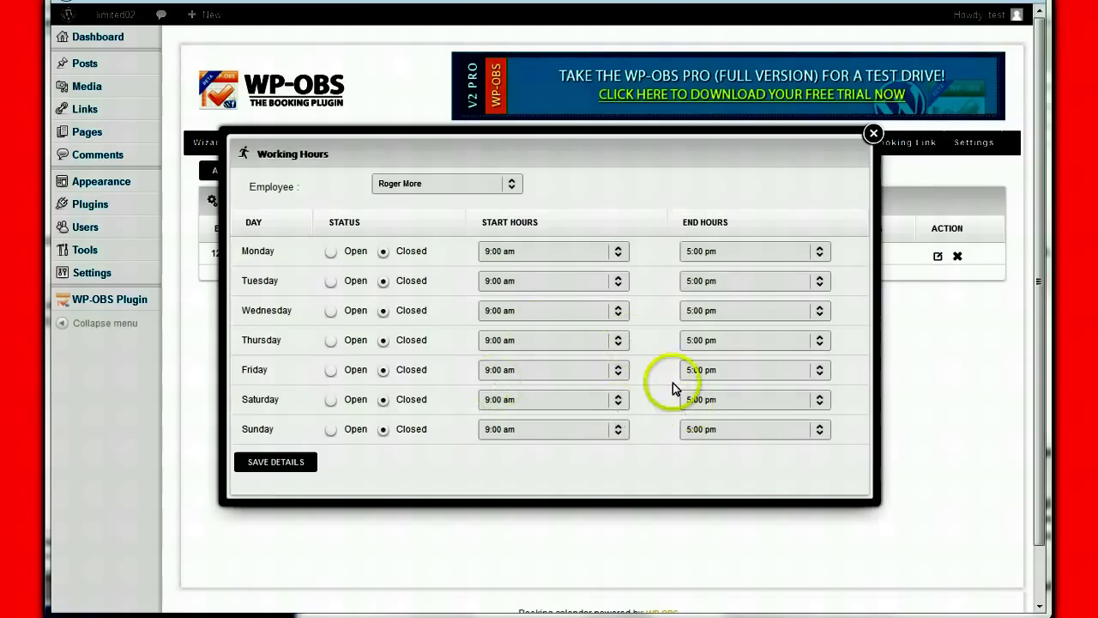
{"action": "left_click", "coordinate": [331, 251]}
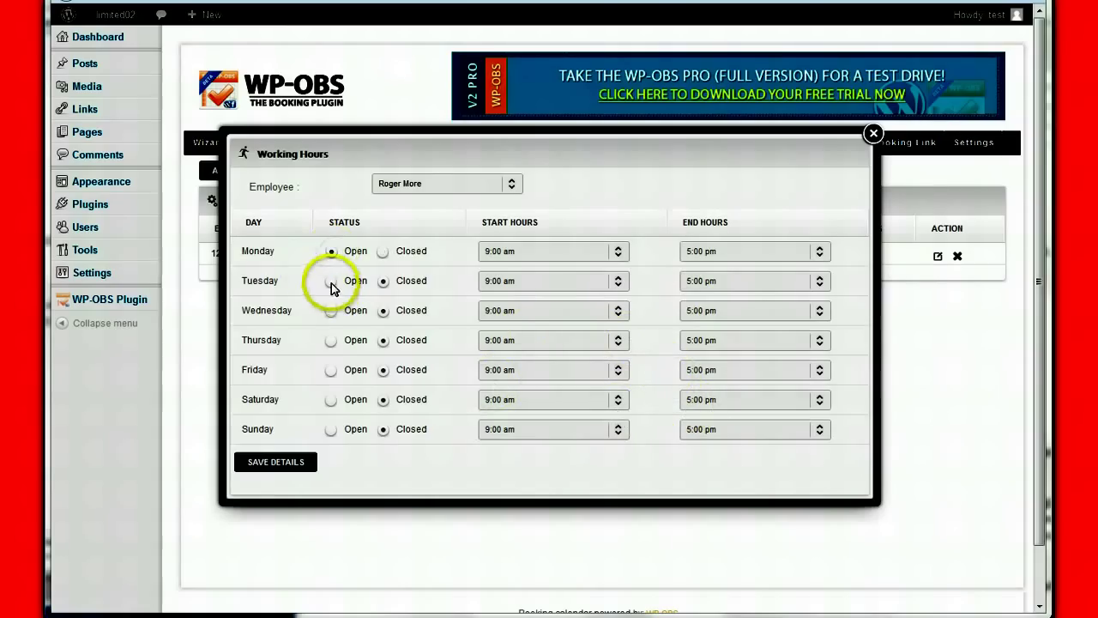
{"action": "left_click", "coordinate": [330, 282]}
{"action": "left_click", "coordinate": [330, 310]}
{"action": "left_click", "coordinate": [330, 341]}
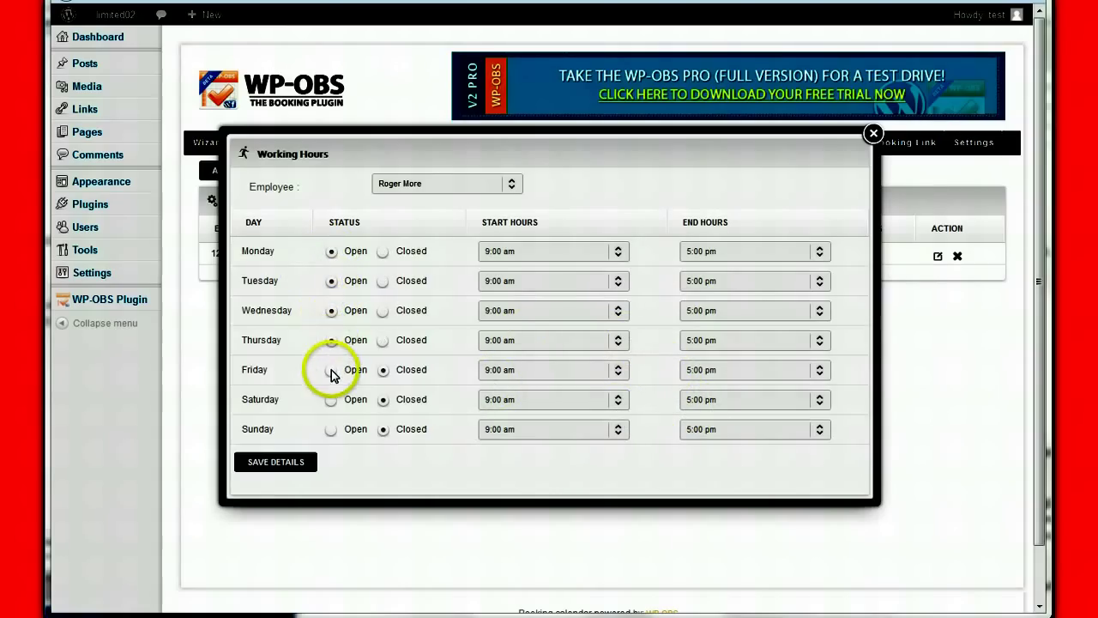
{"action": "left_click", "coordinate": [330, 369]}
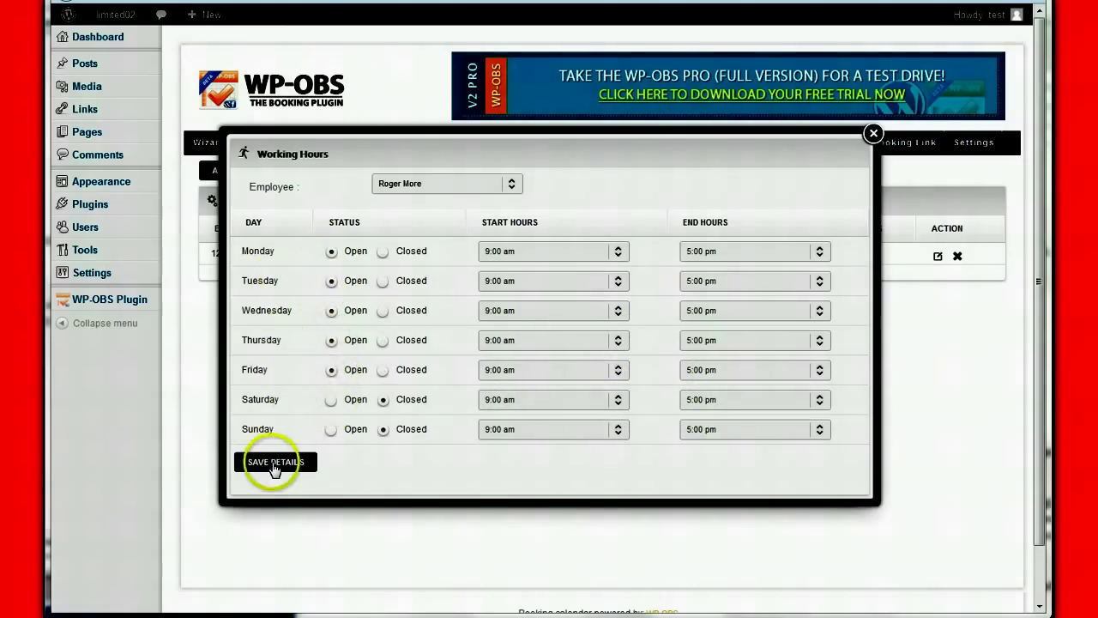
{"action": "left_click", "coordinate": [275, 465]}
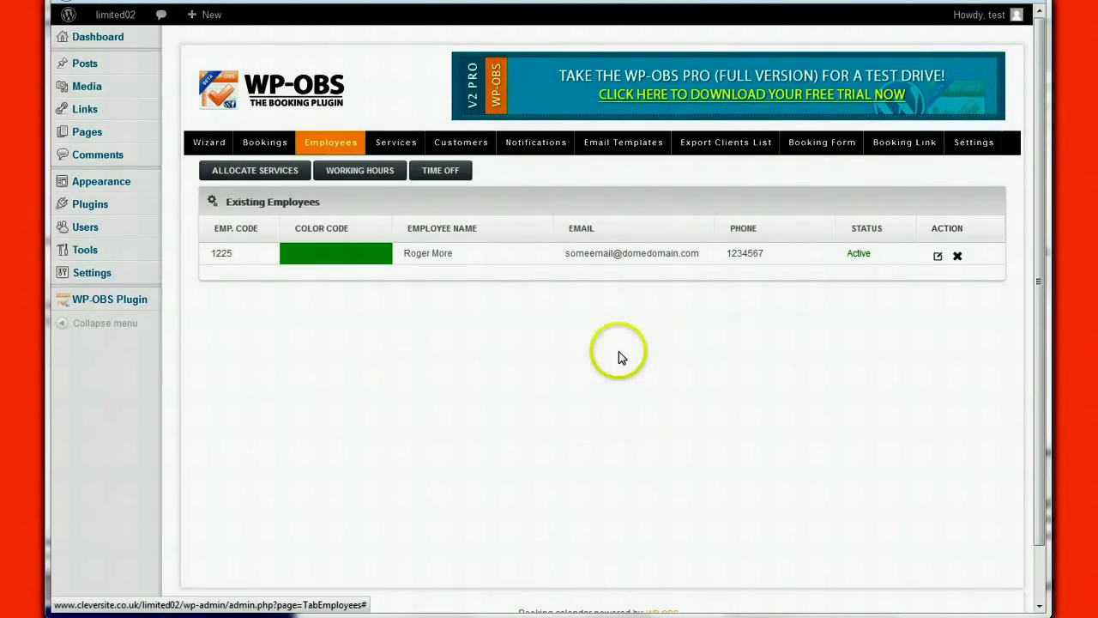
Start a new service named Haircut with a cost of $55.
{"action": "left_click", "coordinate": [400, 147]}
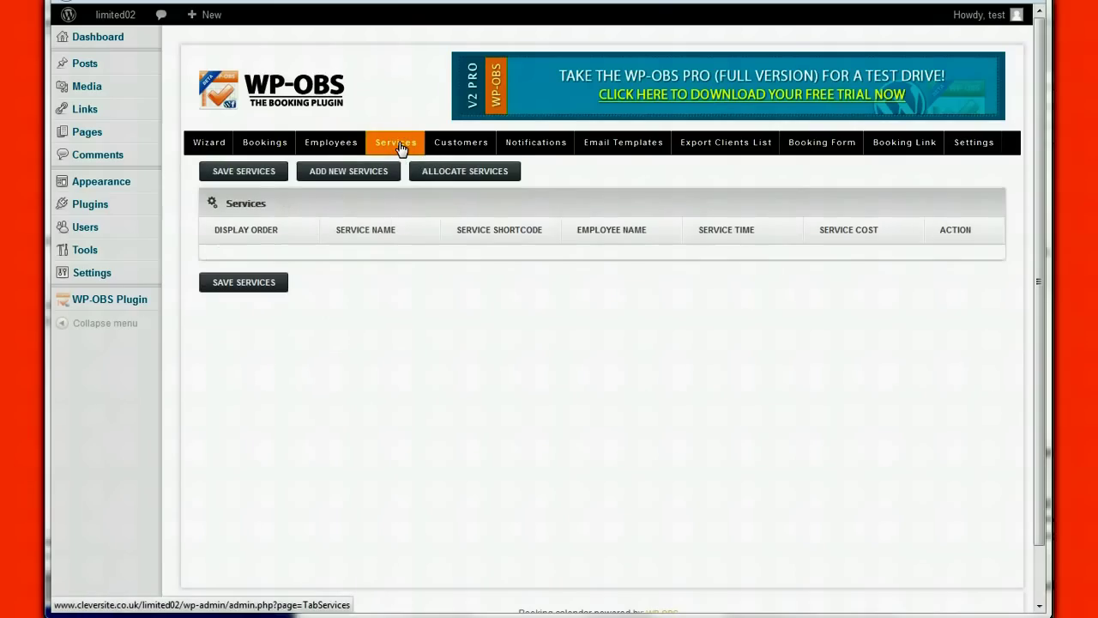
{"action": "left_click", "coordinate": [257, 175]}
{"action": "left_click", "coordinate": [326, 171]}
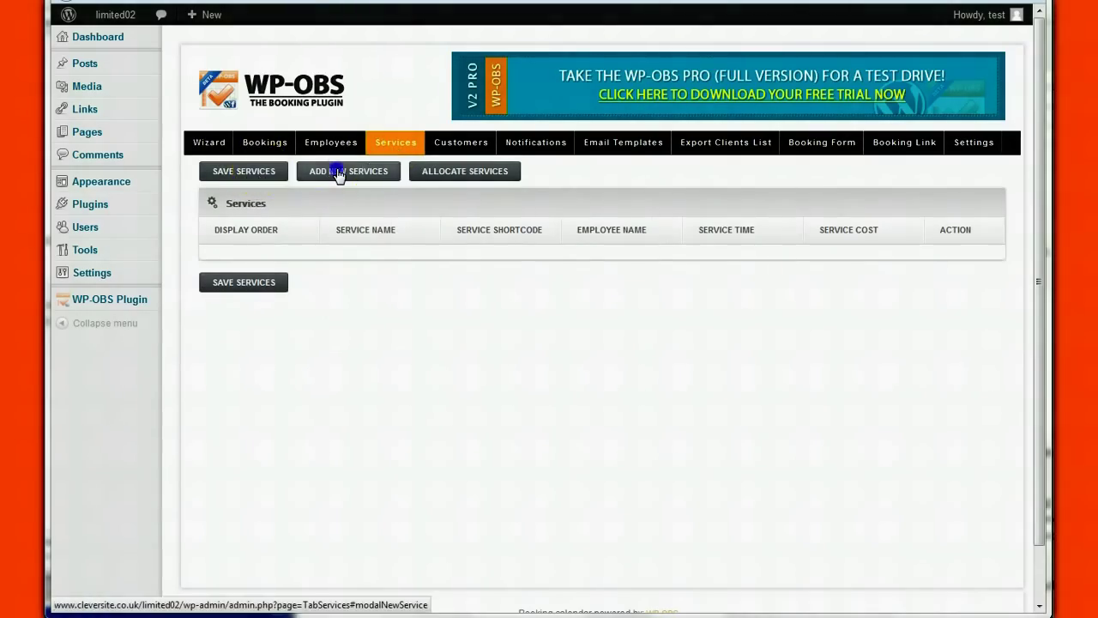
{"action": "left_click", "coordinate": [464, 243]}
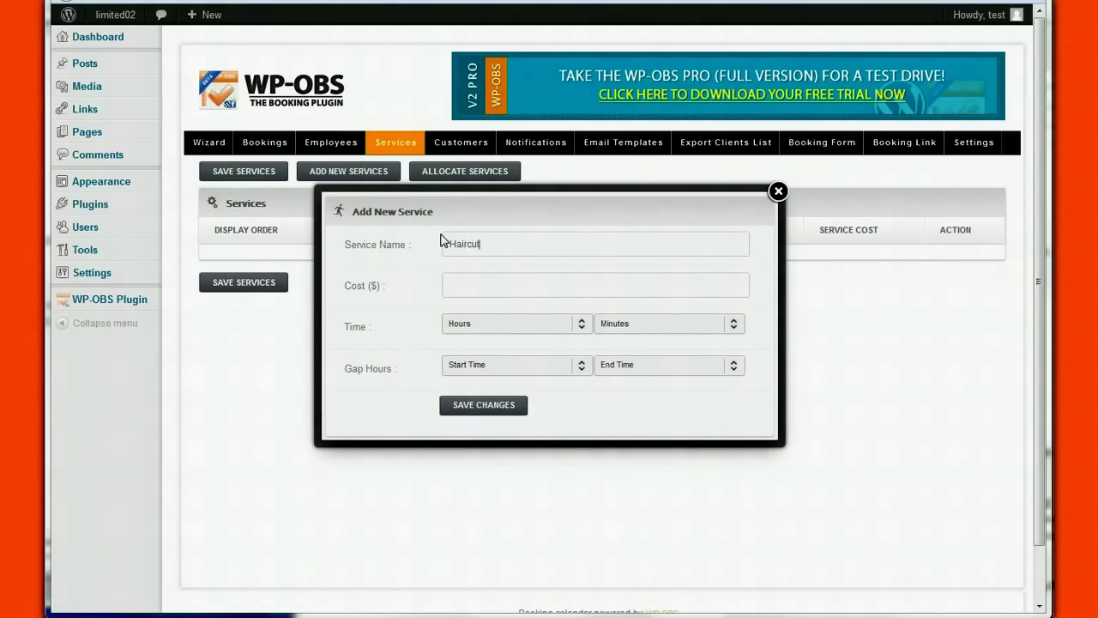
{"action": "left_click", "coordinate": [485, 285]}
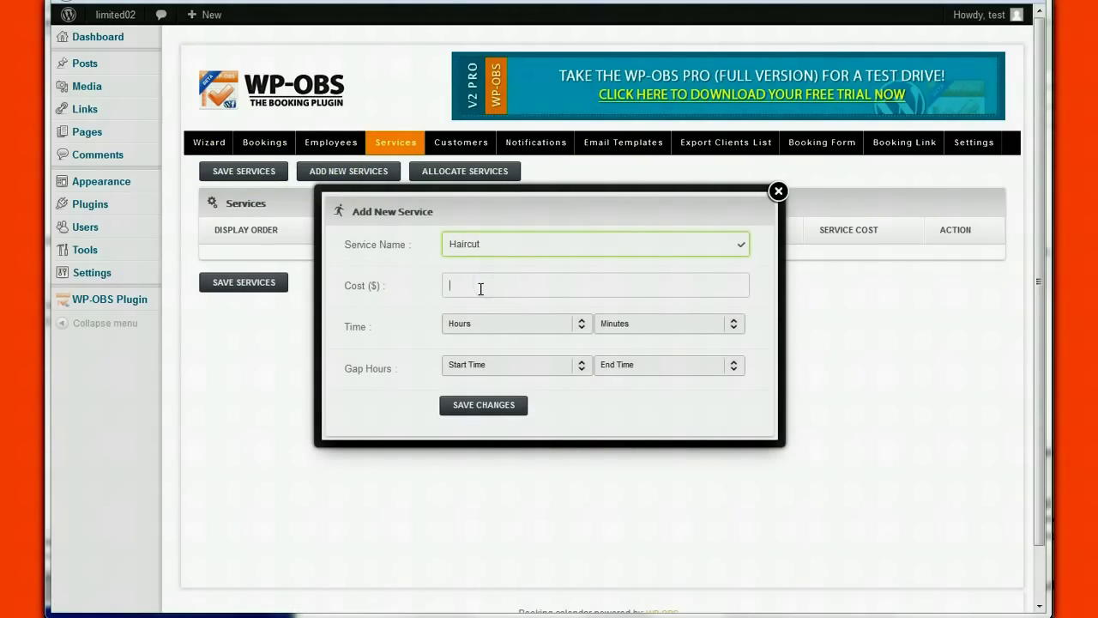
{"action": "type", "text": "55"}
Set the Haircut service's time to 00 Hours and 30 Minutes, and save the service.
{"action": "left_click", "coordinate": [519, 322]}
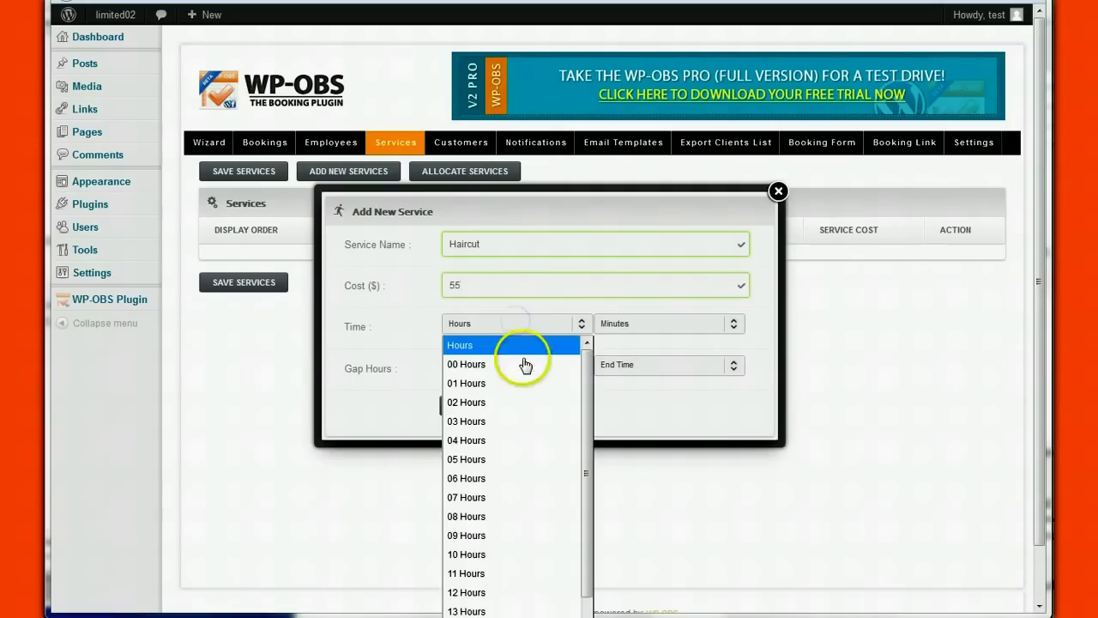
{"action": "left_click", "coordinate": [521, 364]}
{"action": "left_click", "coordinate": [619, 328]}
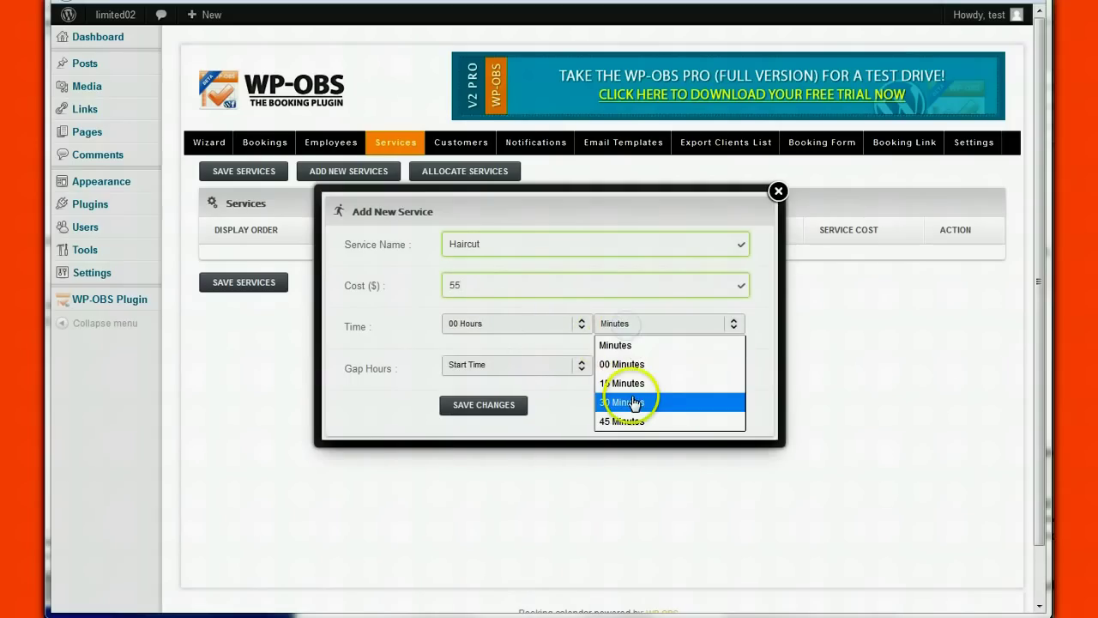
{"action": "left_click", "coordinate": [627, 399]}
{"action": "left_click", "coordinate": [480, 404]}
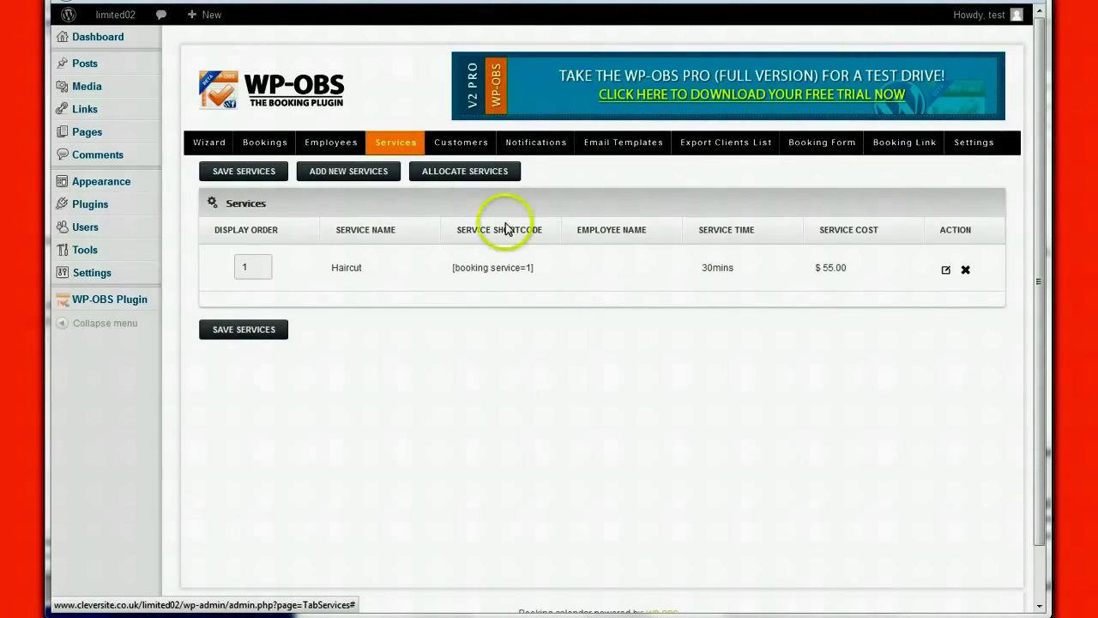
Allocate the Haircut service to the new employee and save the allocation.
{"action": "left_click", "coordinate": [478, 174]}
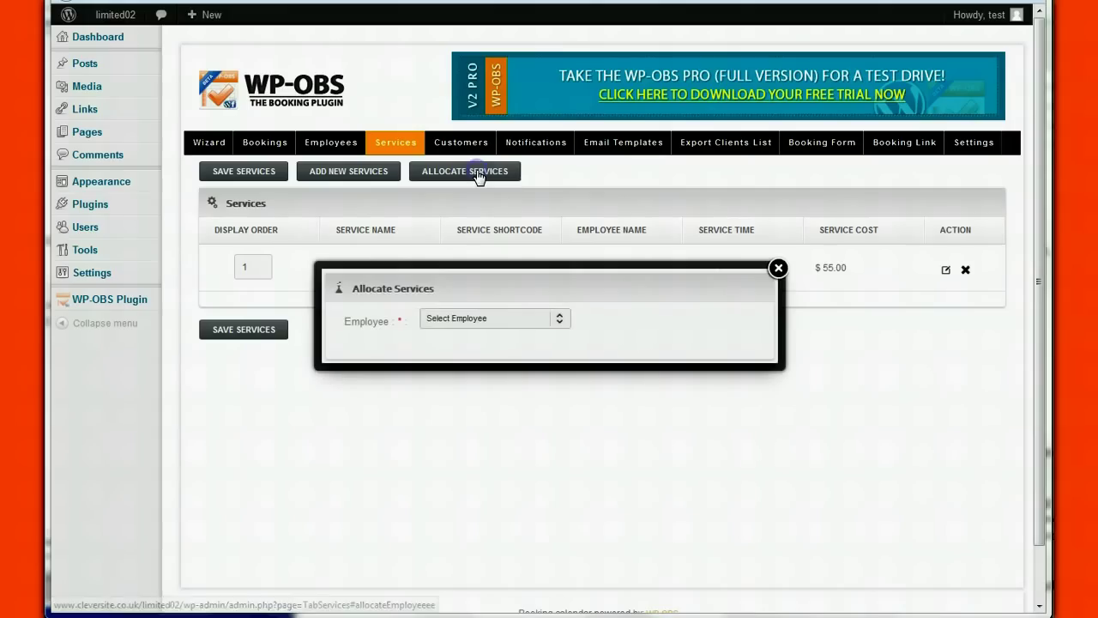
{"action": "left_click", "coordinate": [482, 318]}
{"action": "left_click", "coordinate": [484, 358]}
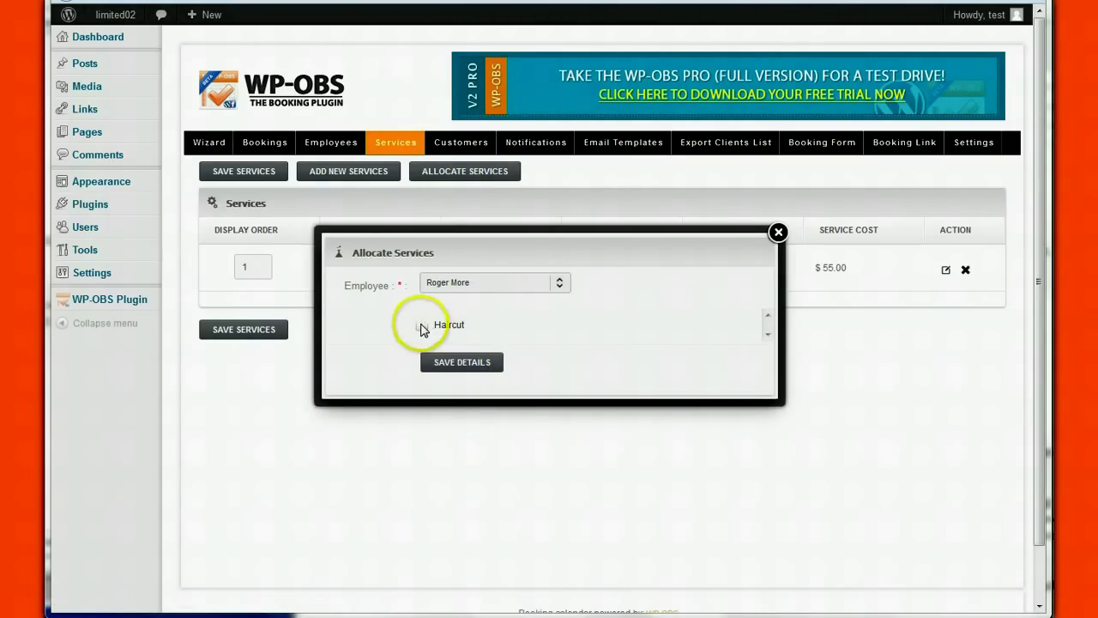
{"action": "left_click", "coordinate": [421, 326]}
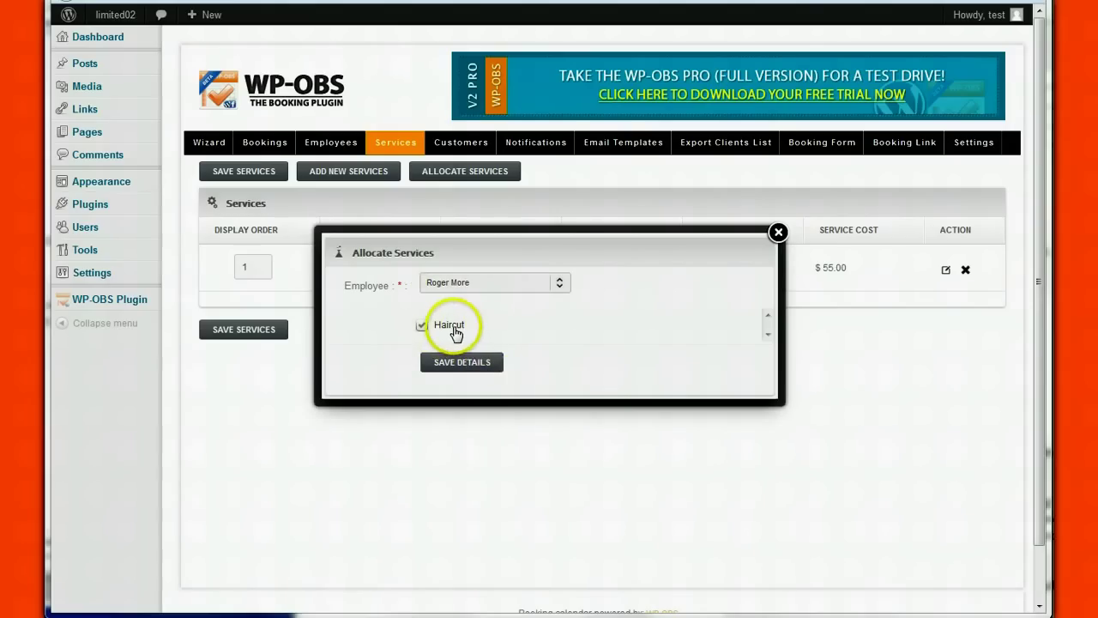
{"action": "left_click", "coordinate": [463, 361]}
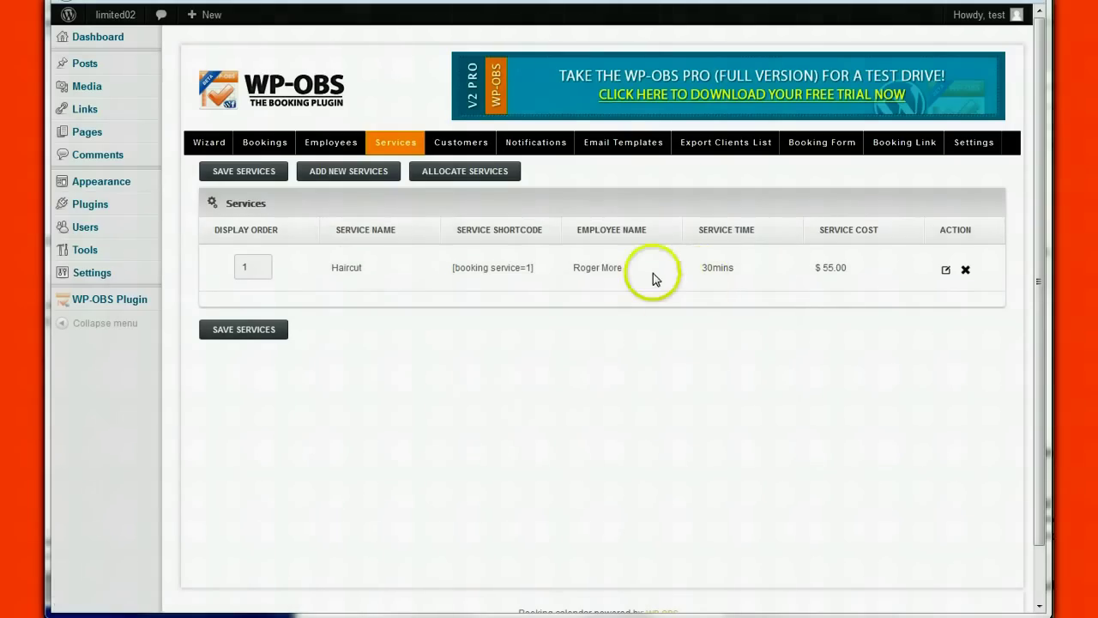
{"action": "left_click_drag", "start_coordinate": [626, 273], "coordinate": [571, 272]}
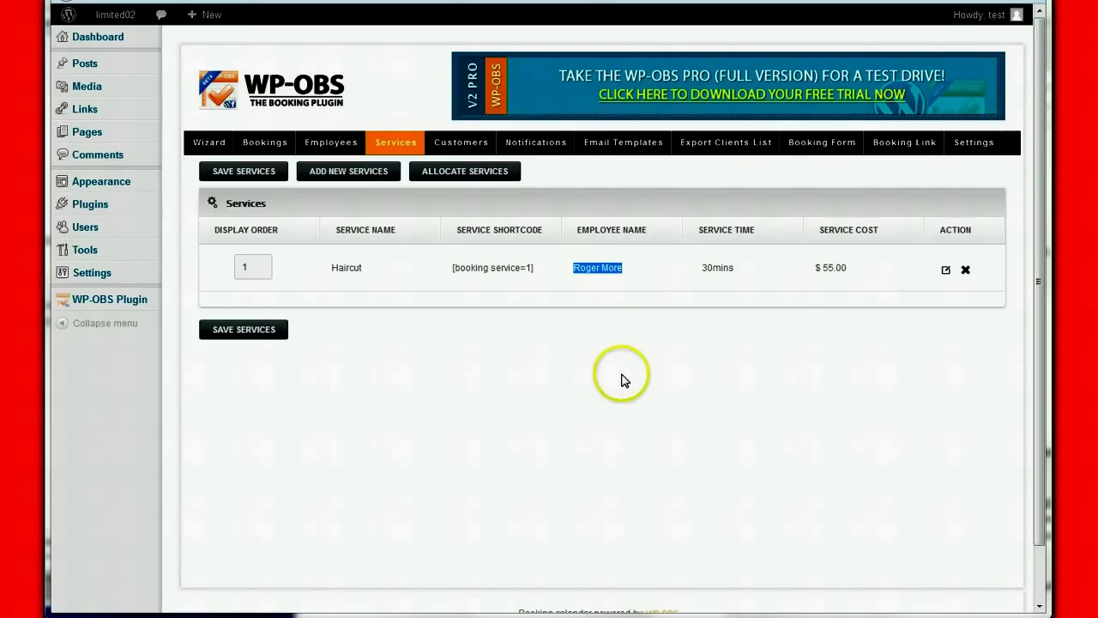
Set the booking plugin's default currency to British Pound (£).
{"action": "left_click", "coordinate": [972, 151]}
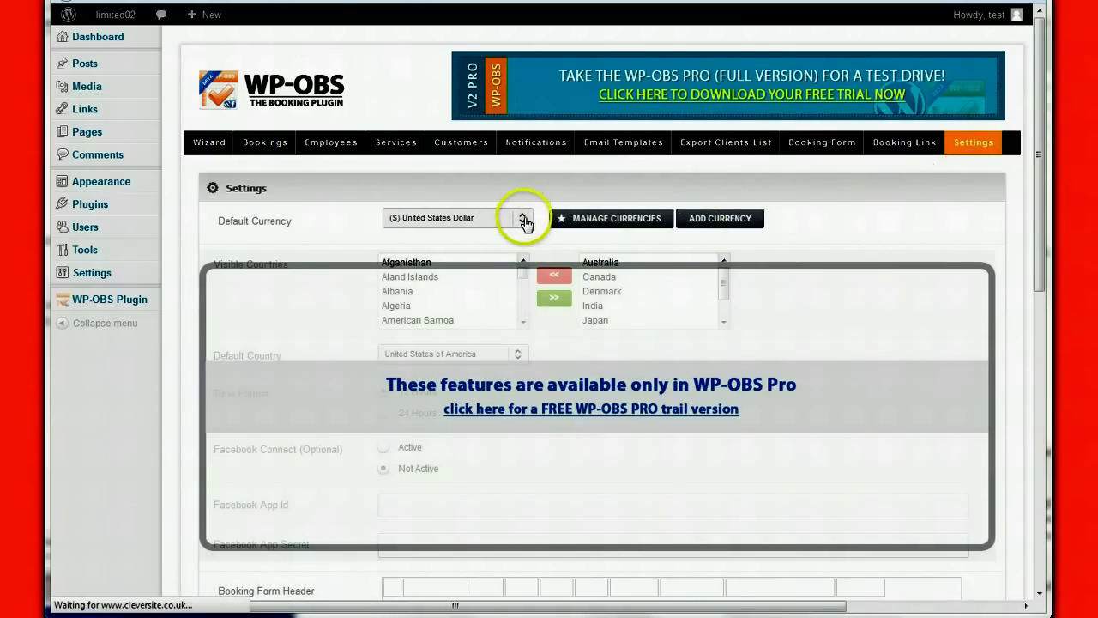
{"action": "left_click", "coordinate": [525, 219]}
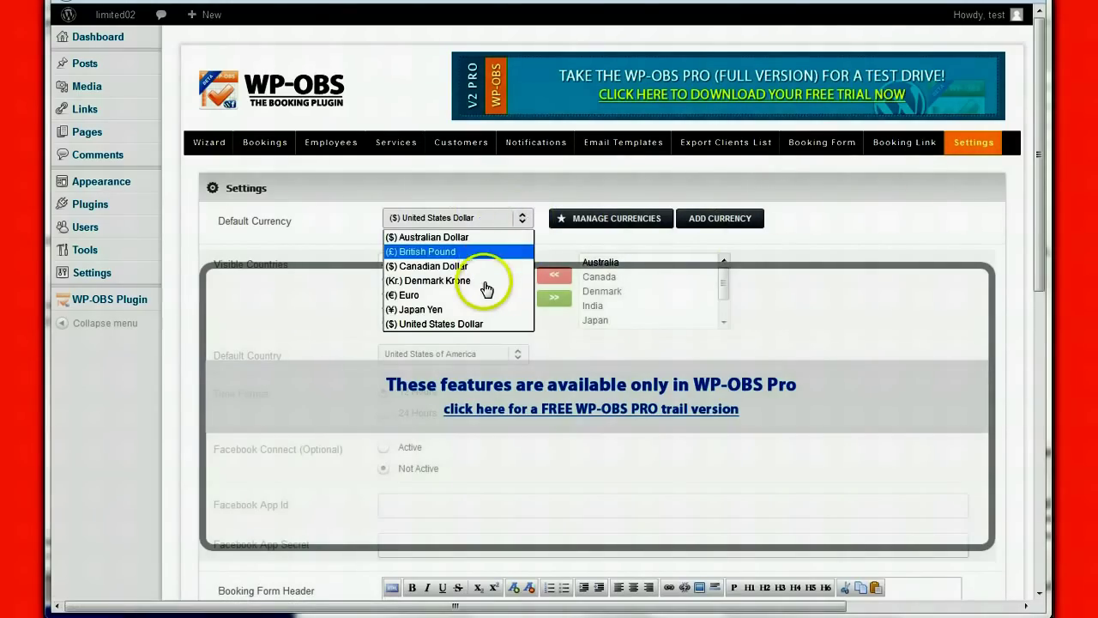
{"action": "left_click", "coordinate": [433, 253]}
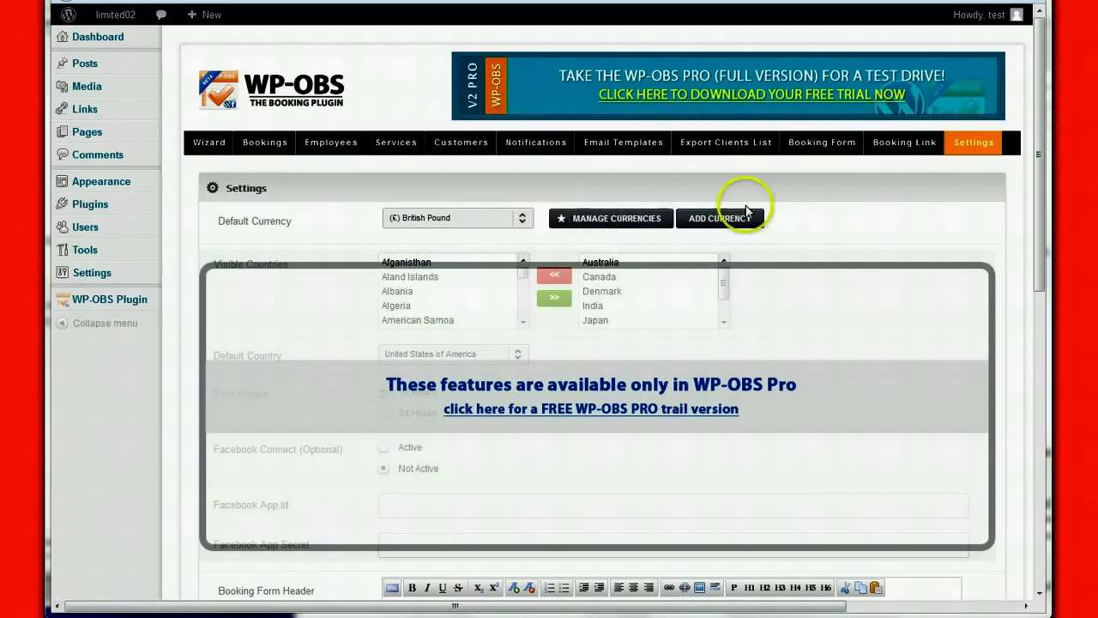
Review the remaining general settings, including the Booking Form Header and Thank You Customer texts, and save the settings.
{"action": "scroll", "coordinate": [471, 245], "scroll_direction": "down", "scroll_amount": 1}
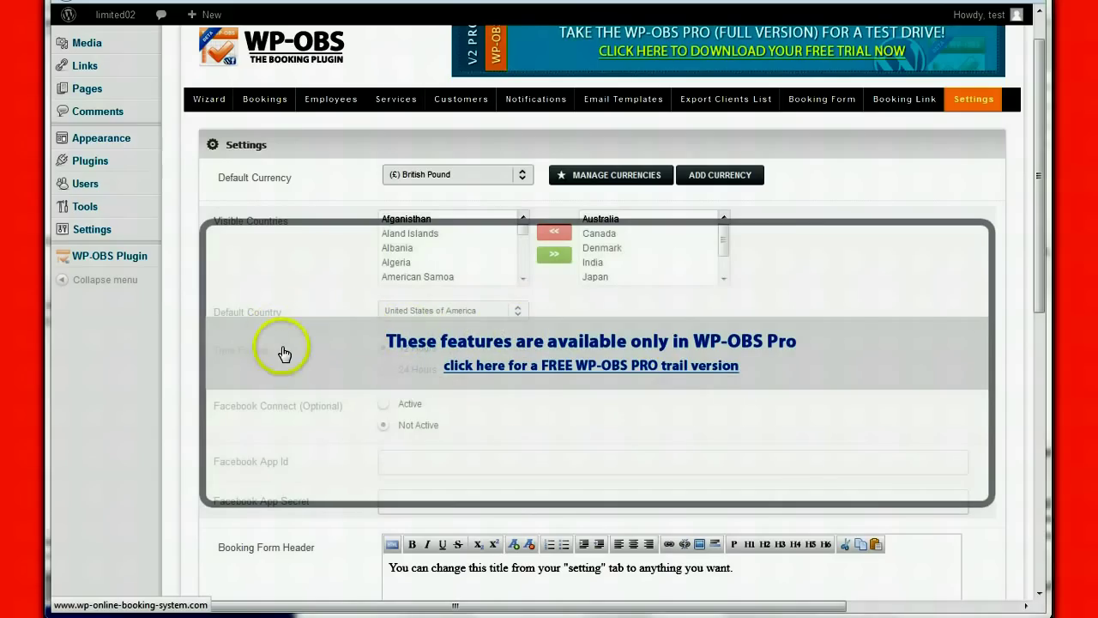
{"action": "scroll", "coordinate": [525, 434], "scroll_direction": "down", "scroll_amount": 1}
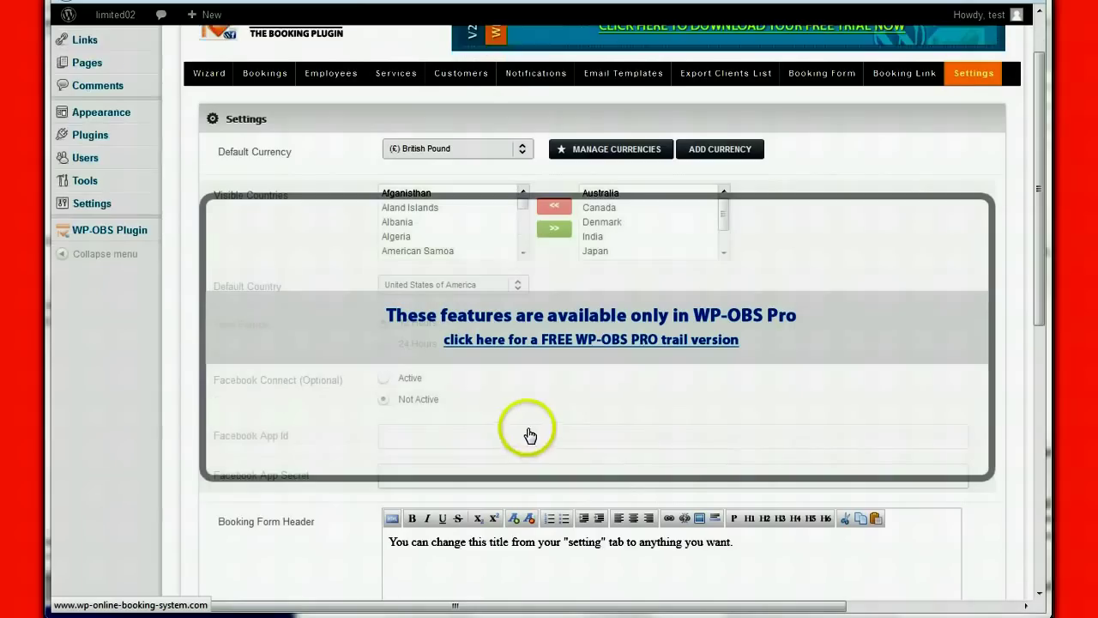
{"action": "scroll", "coordinate": [498, 404], "scroll_direction": "down", "scroll_amount": 2}
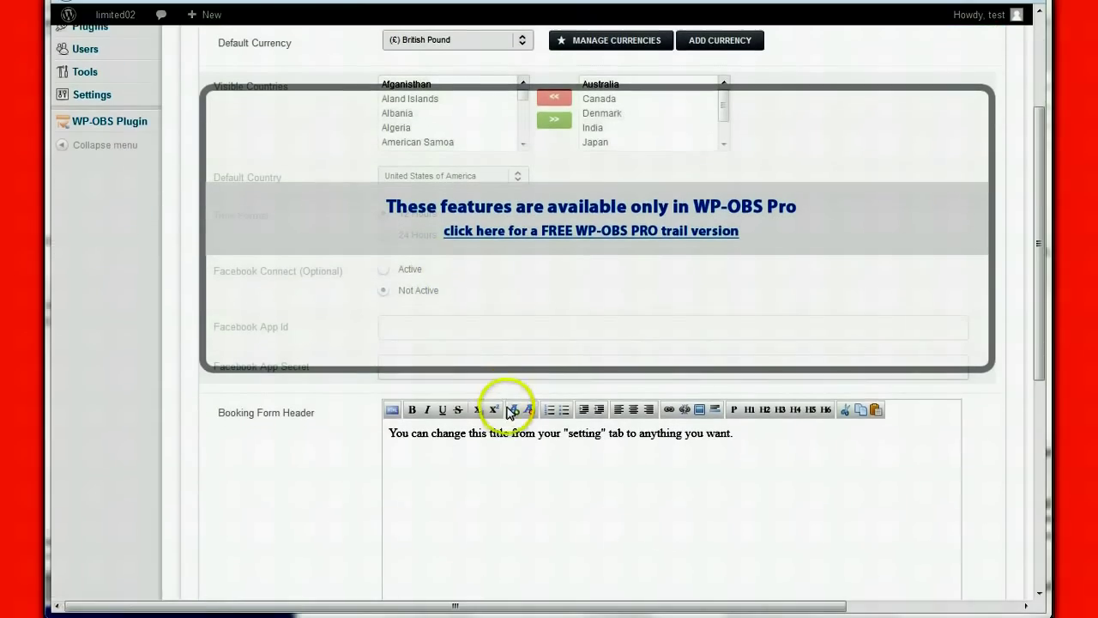
{"action": "scroll", "coordinate": [524, 454], "scroll_direction": "down", "scroll_amount": 3}
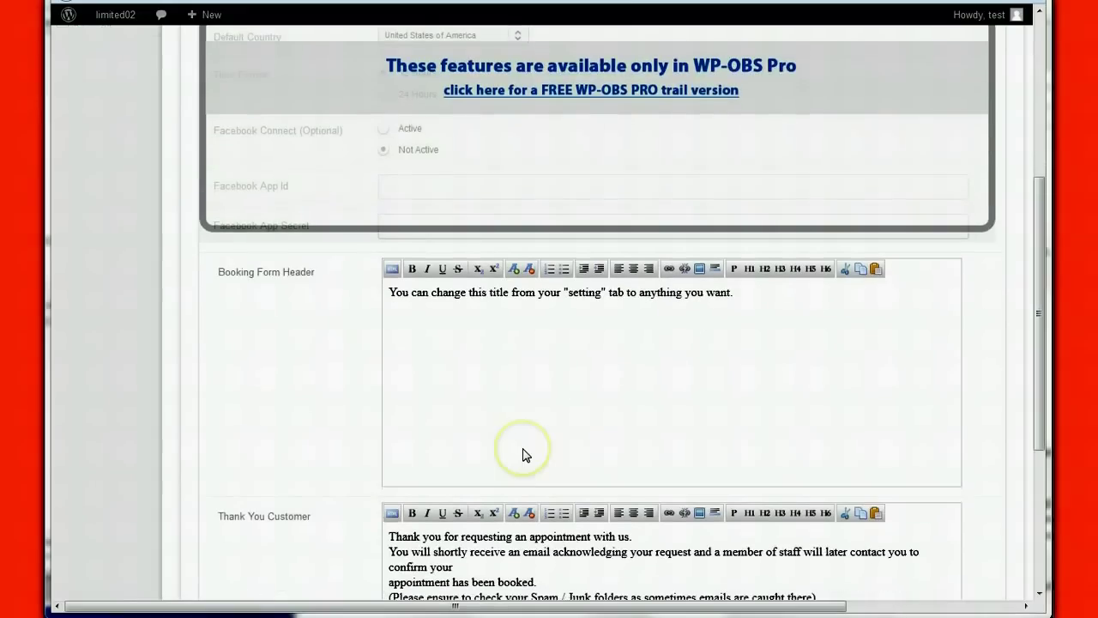
{"action": "scroll", "coordinate": [525, 455], "scroll_direction": "down", "scroll_amount": 2}
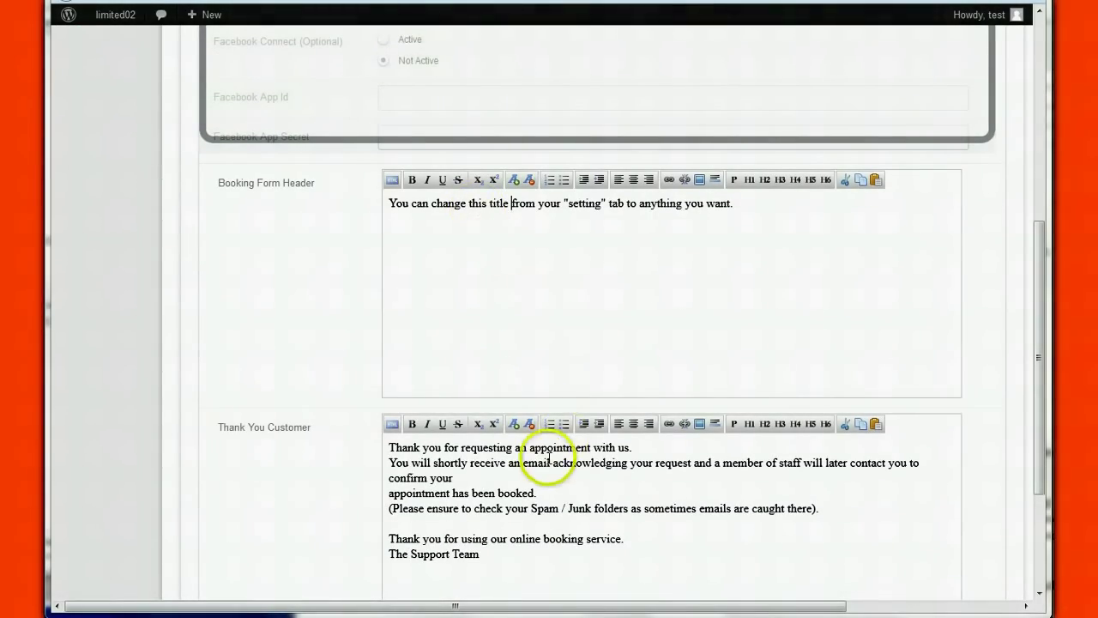
{"action": "scroll", "coordinate": [561, 333], "scroll_direction": "down", "scroll_amount": 2}
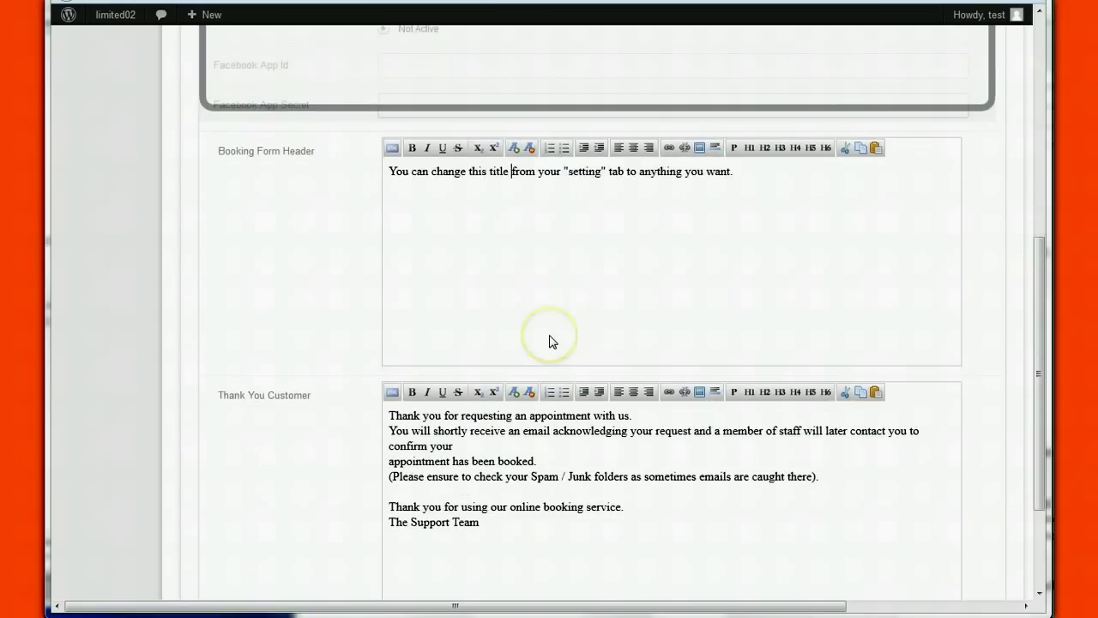
{"action": "scroll", "coordinate": [573, 343], "scroll_direction": "down", "scroll_amount": 2}
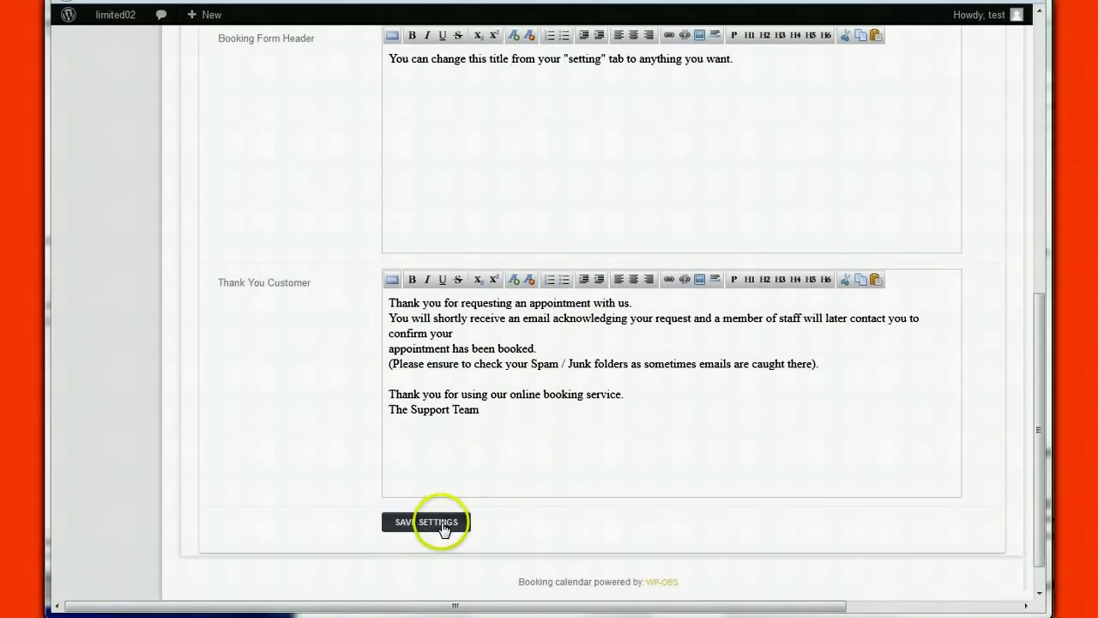
{"action": "left_click", "coordinate": [441, 527]}
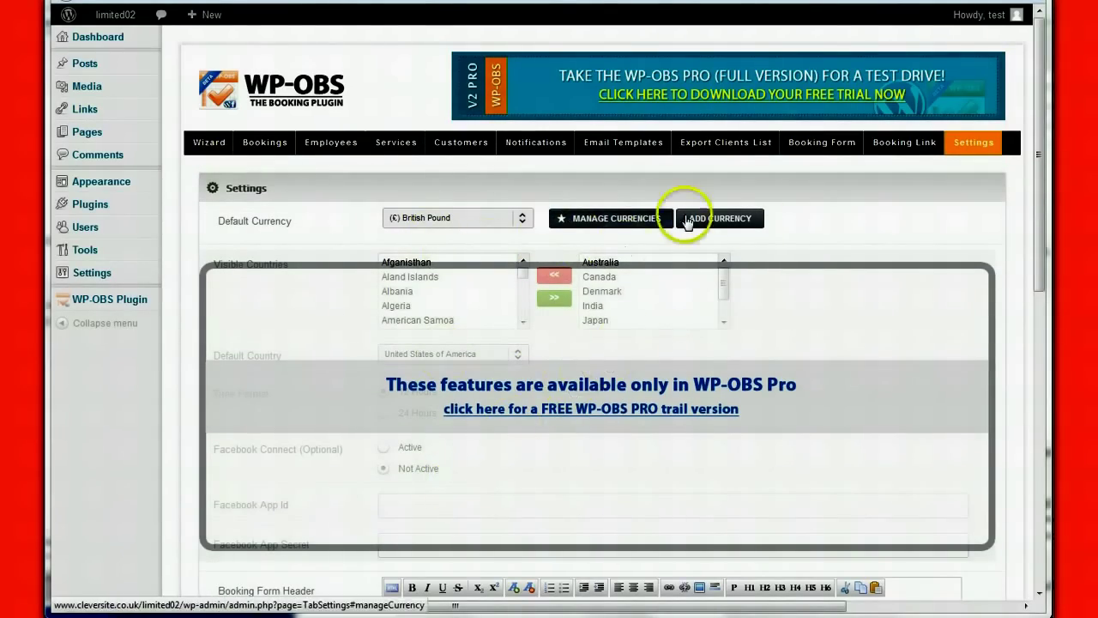
Open the Booking Link page, select the whole Image Link Code, and examine the Pro-only calendar embed and custom image options.
{"action": "left_click", "coordinate": [890, 146]}
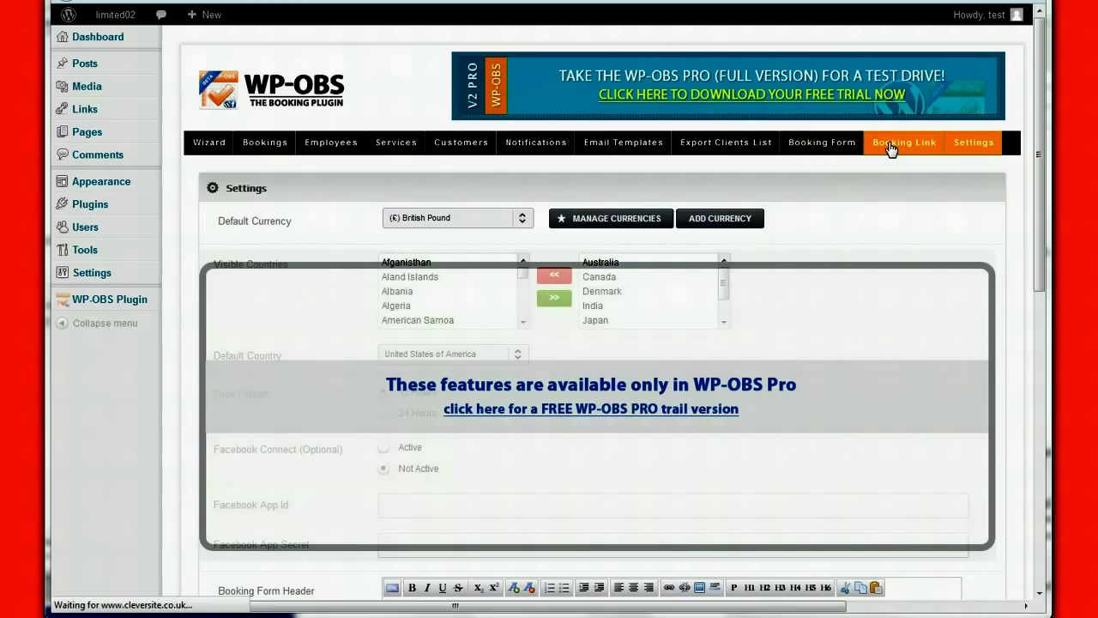
{"action": "left_click_drag", "start_coordinate": [819, 237], "coordinate": [454, 223]}
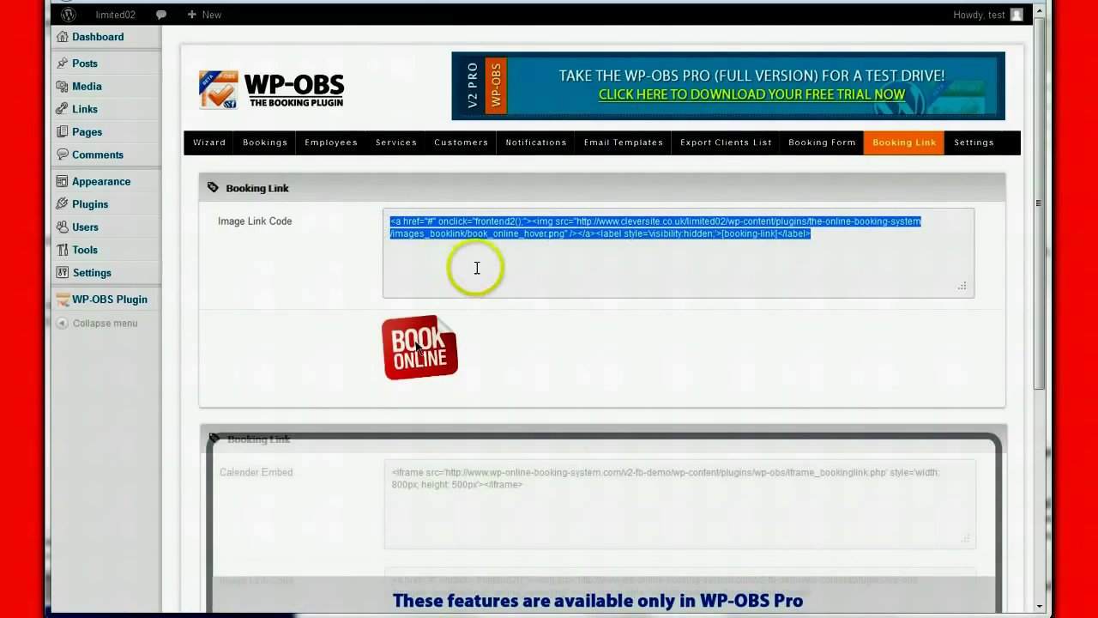
{"action": "scroll", "coordinate": [539, 330], "scroll_direction": "down", "scroll_amount": 3}
{"action": "scroll", "coordinate": [538, 330], "scroll_direction": "down", "scroll_amount": 5}
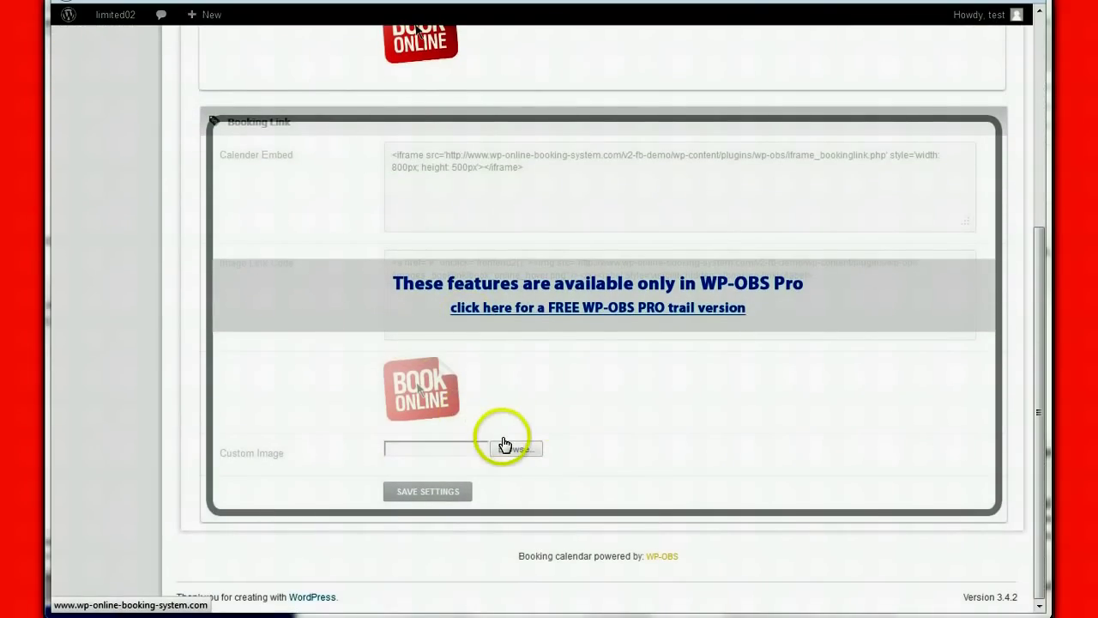
{"action": "scroll", "coordinate": [519, 439], "scroll_direction": "up", "scroll_amount": 2}
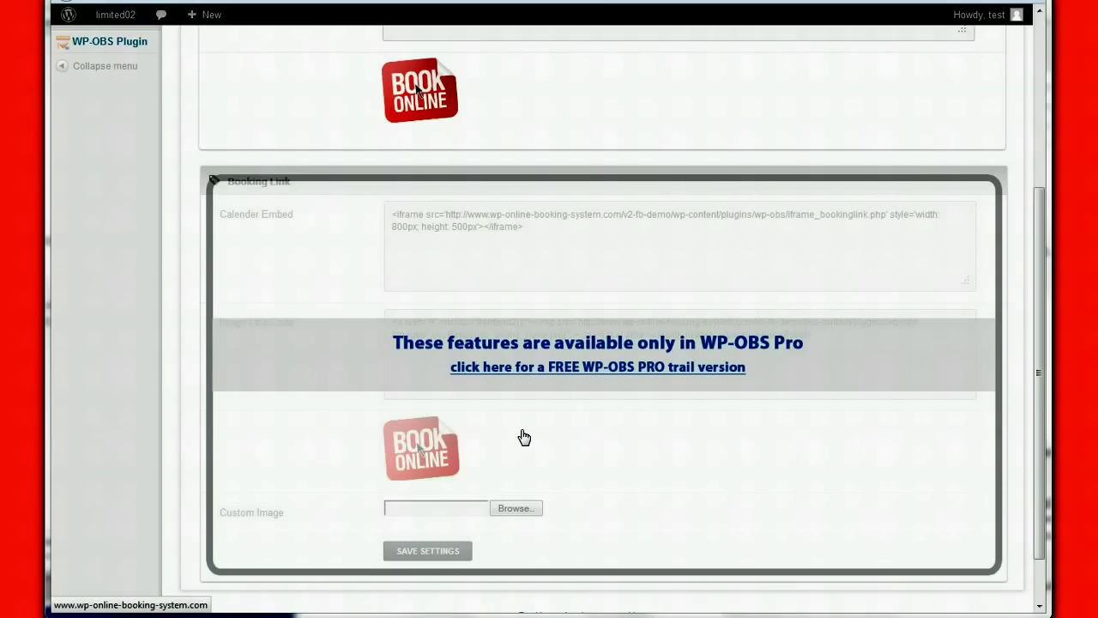
{"action": "scroll", "coordinate": [524, 438], "scroll_direction": "up", "scroll_amount": 6}
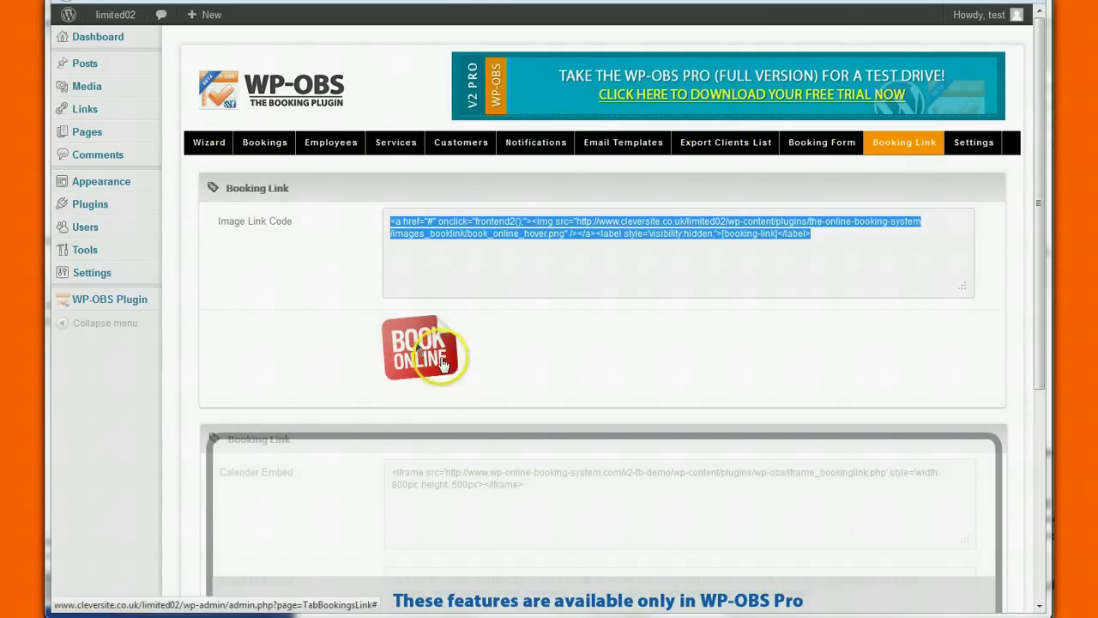
Test the Book Online form with the Haircut service, choosing the 09:00AM slot on 30 Nov 2012 and continuing to the customer information.
{"action": "left_click", "coordinate": [422, 353]}
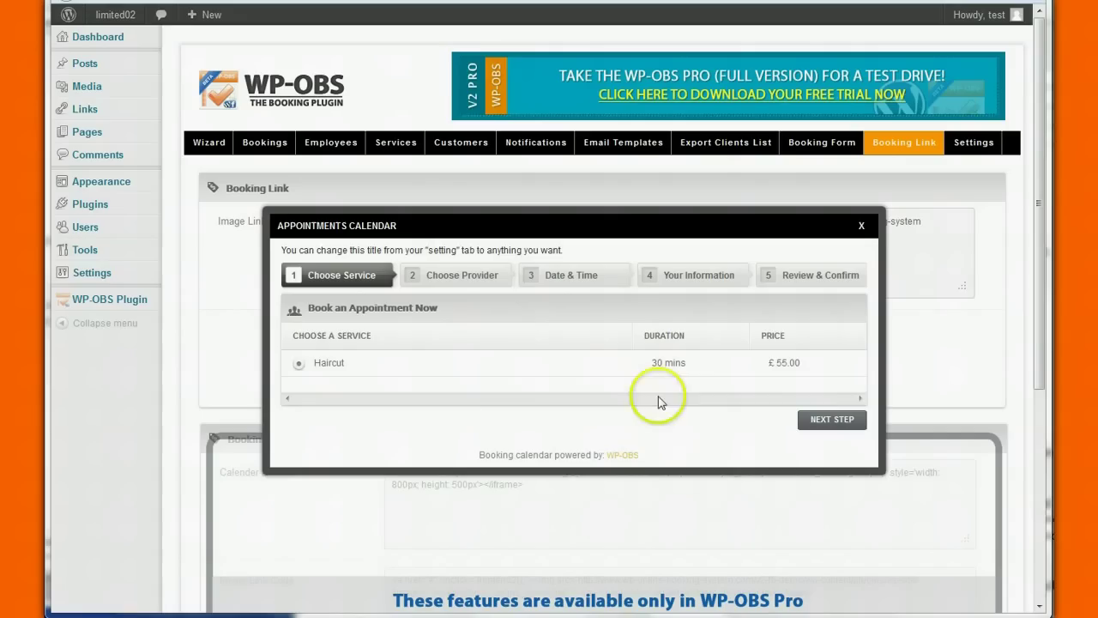
{"action": "left_click", "coordinate": [821, 419]}
{"action": "left_click", "coordinate": [826, 410]}
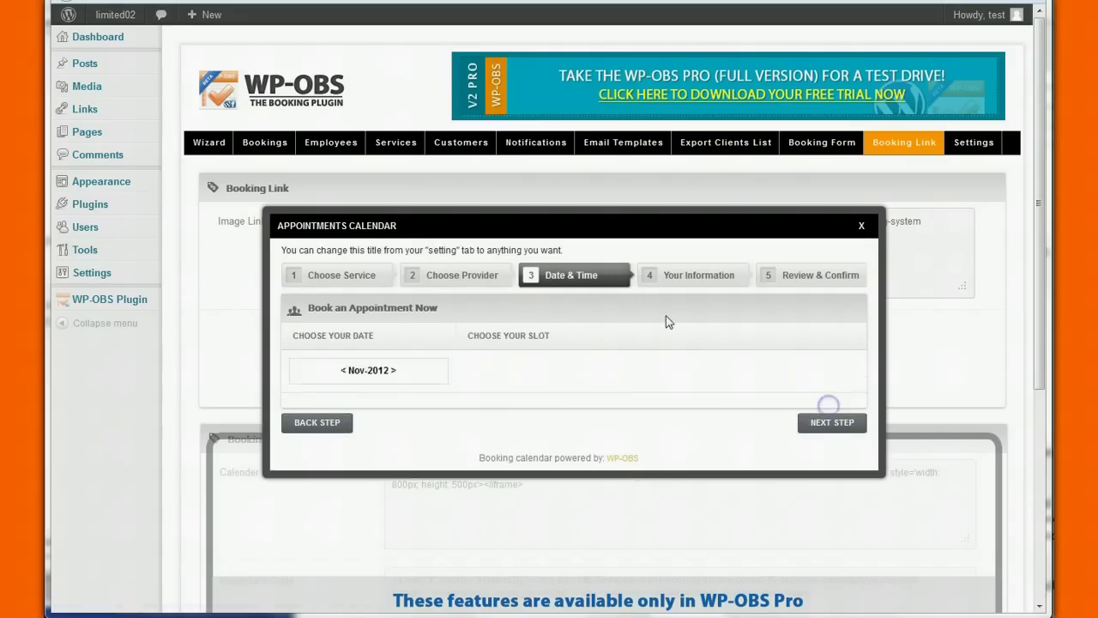
{"action": "left_click", "coordinate": [496, 373]}
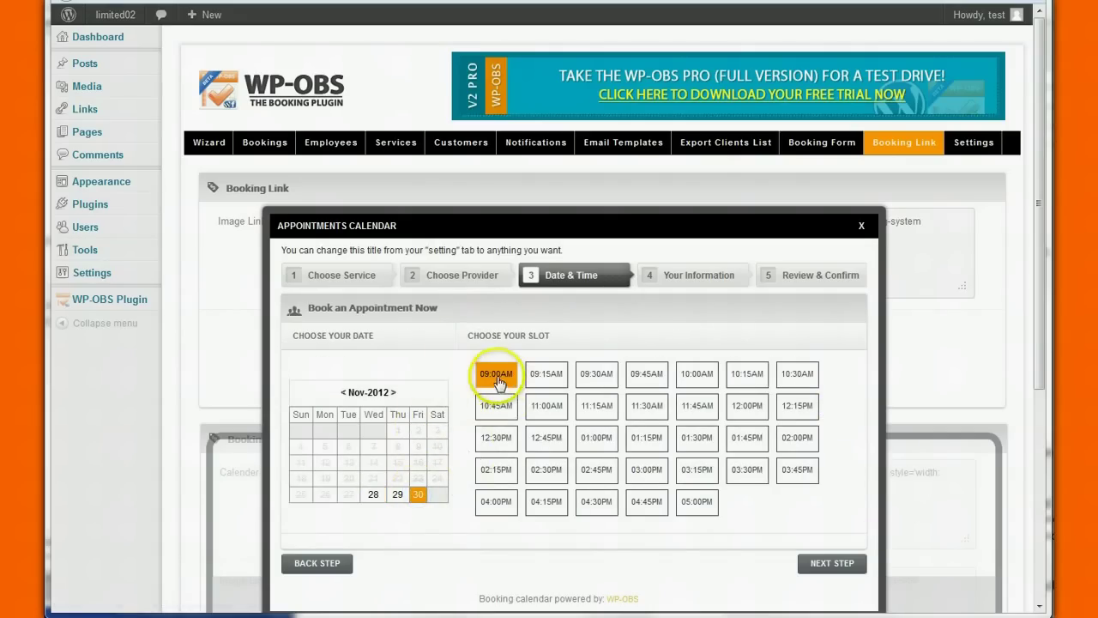
{"action": "left_click", "coordinate": [836, 562]}
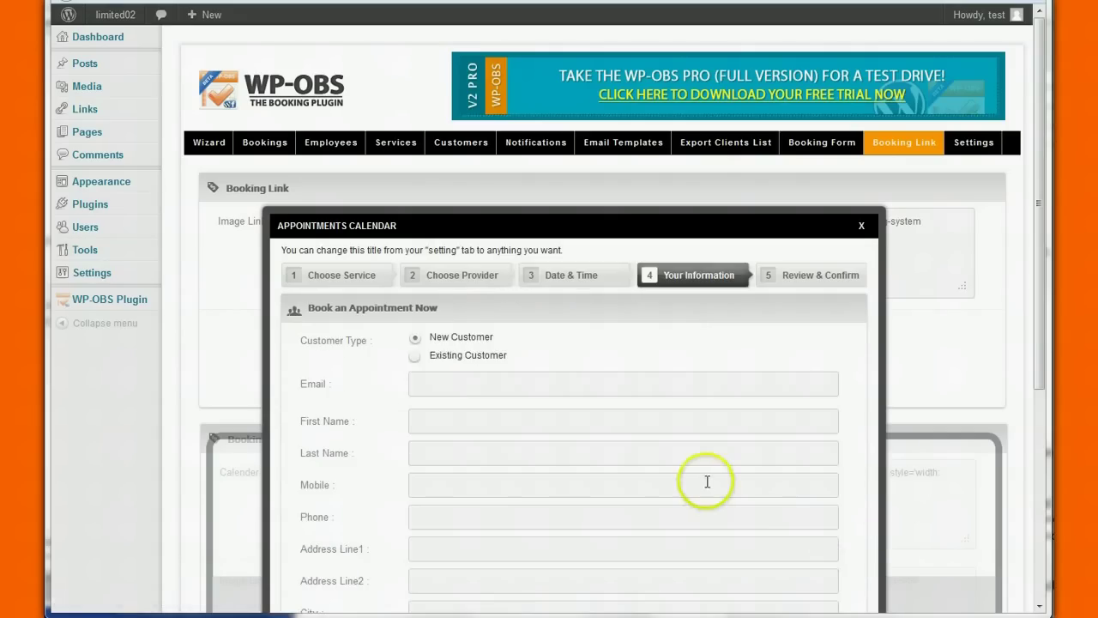
Examine the customer information fields in the appointment form, and close the form without completing the booking.
{"action": "scroll", "coordinate": [706, 480], "scroll_direction": "down", "scroll_amount": 3}
{"action": "scroll", "coordinate": [551, 392], "scroll_direction": "down", "scroll_amount": 1}
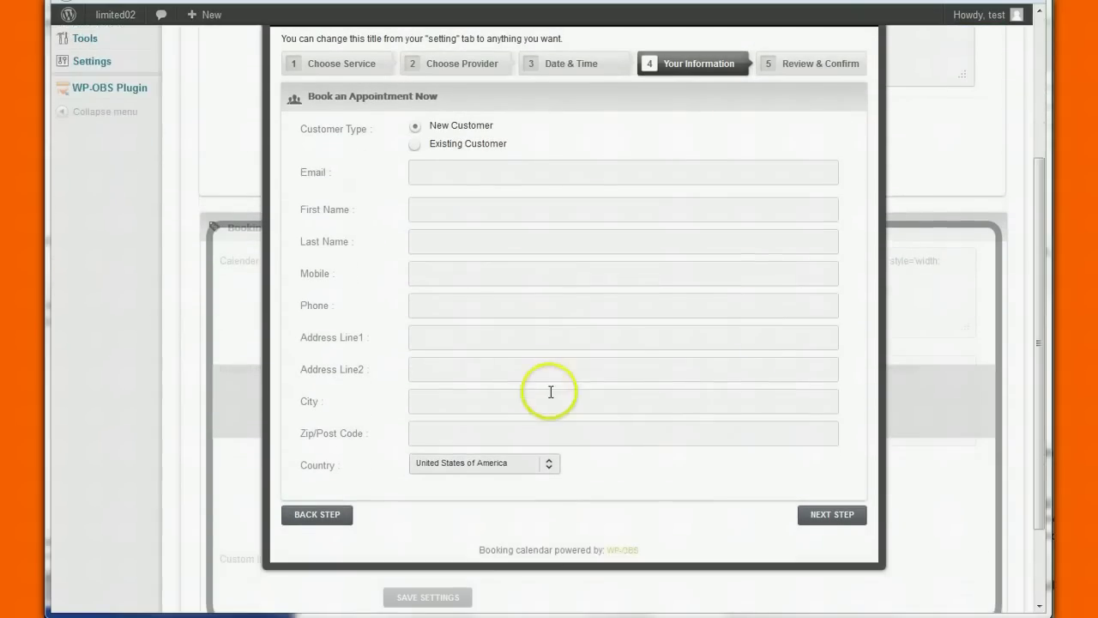
{"action": "scroll", "coordinate": [549, 421], "scroll_direction": "up", "scroll_amount": 1}
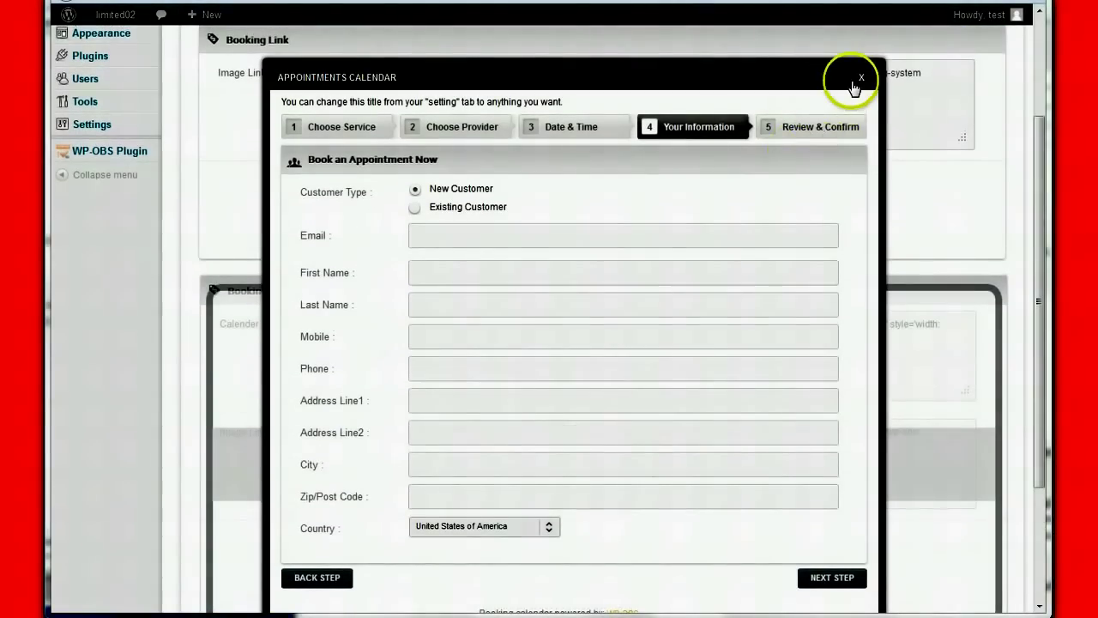
{"action": "left_click", "coordinate": [862, 82]}
{"action": "scroll", "coordinate": [716, 242], "scroll_direction": "up", "scroll_amount": 3}
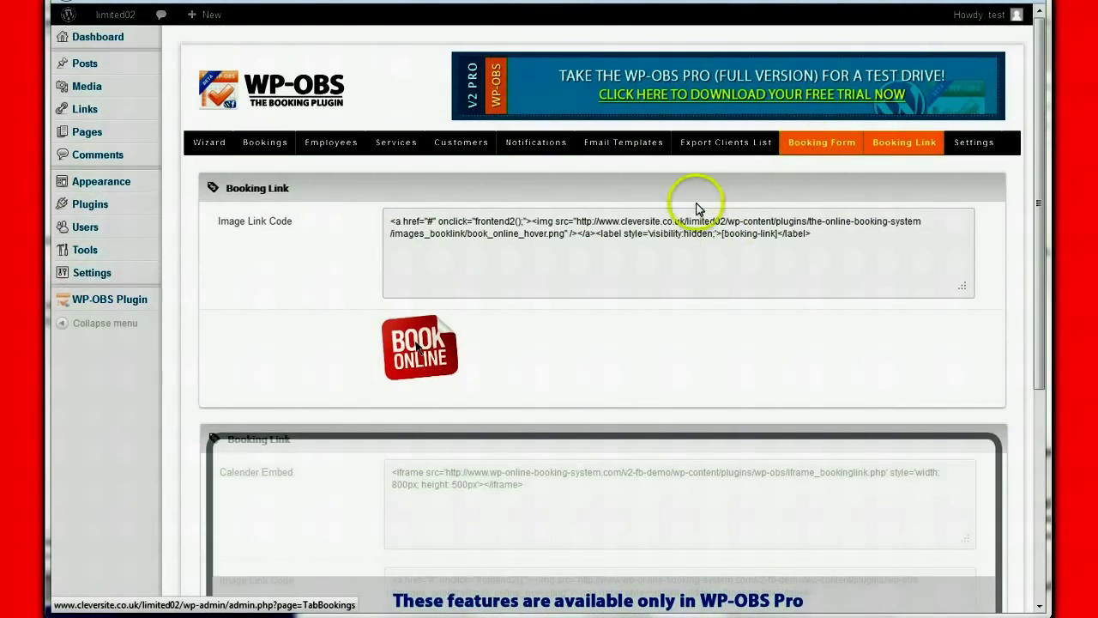
Open the Booking Form page and examine the renamable fields and the Pro-only visibility and validation options.
{"action": "left_click", "coordinate": [817, 152]}
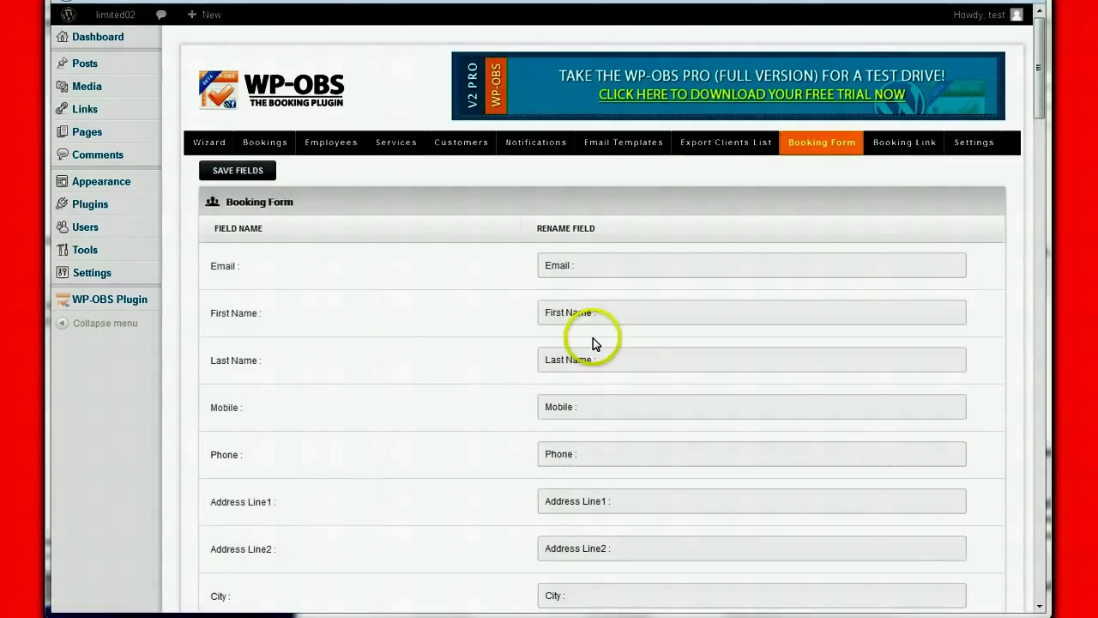
{"action": "left_click", "coordinate": [596, 268]}
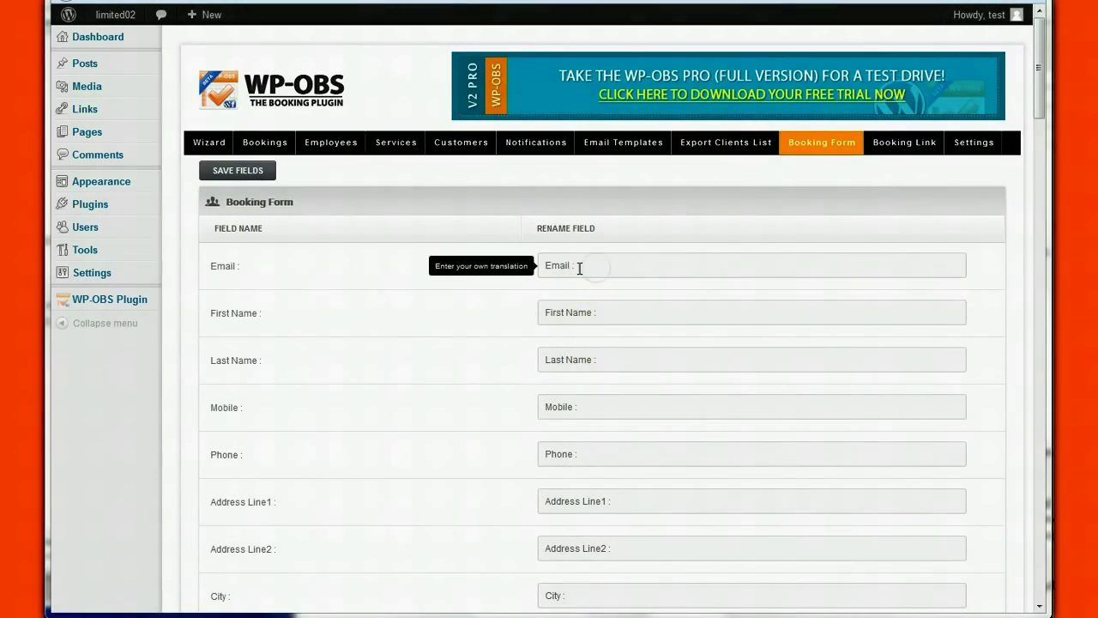
{"action": "double_click", "coordinate": [553, 268]}
{"action": "scroll", "coordinate": [362, 350], "scroll_direction": "down", "scroll_amount": 2}
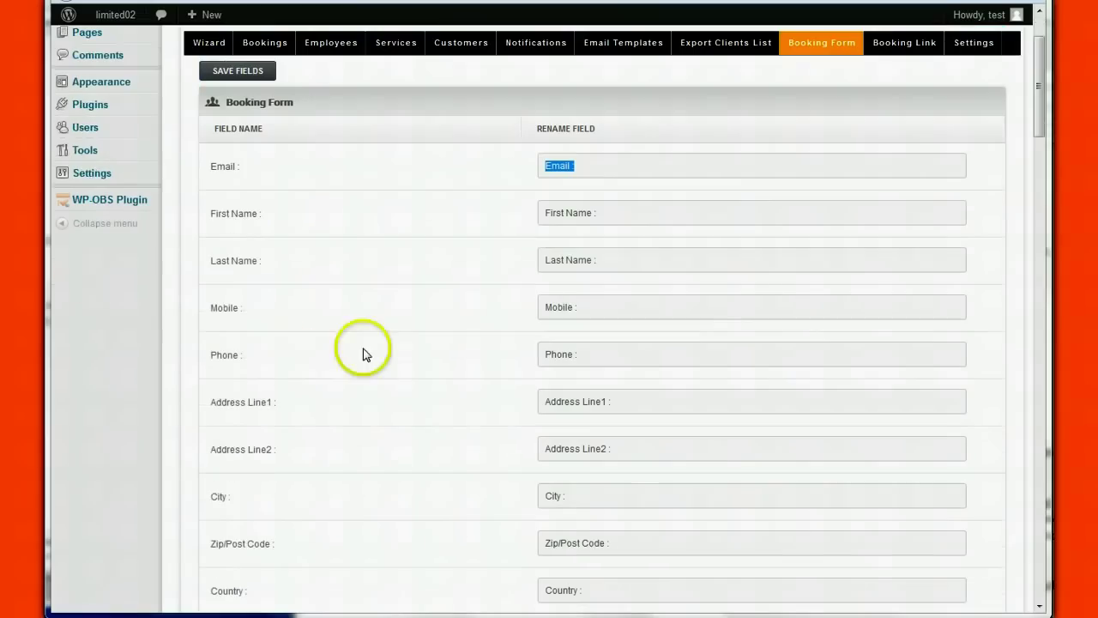
{"action": "scroll", "coordinate": [623, 324], "scroll_direction": "down", "scroll_amount": 2}
{"action": "scroll", "coordinate": [618, 341], "scroll_direction": "up", "scroll_amount": 3}
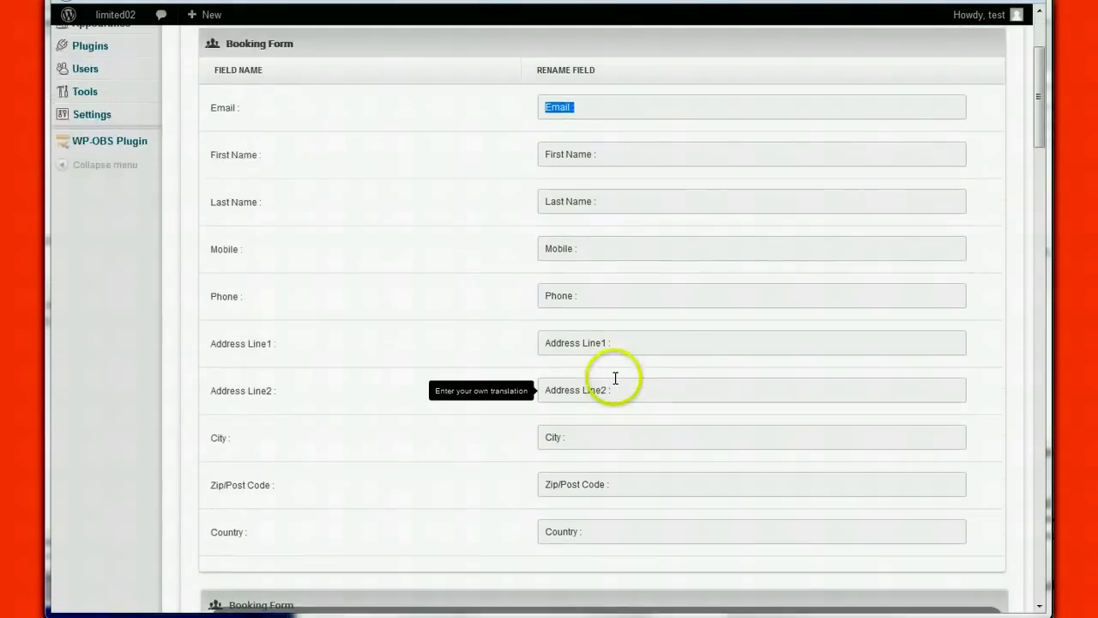
{"action": "scroll", "coordinate": [554, 326], "scroll_direction": "down", "scroll_amount": 3}
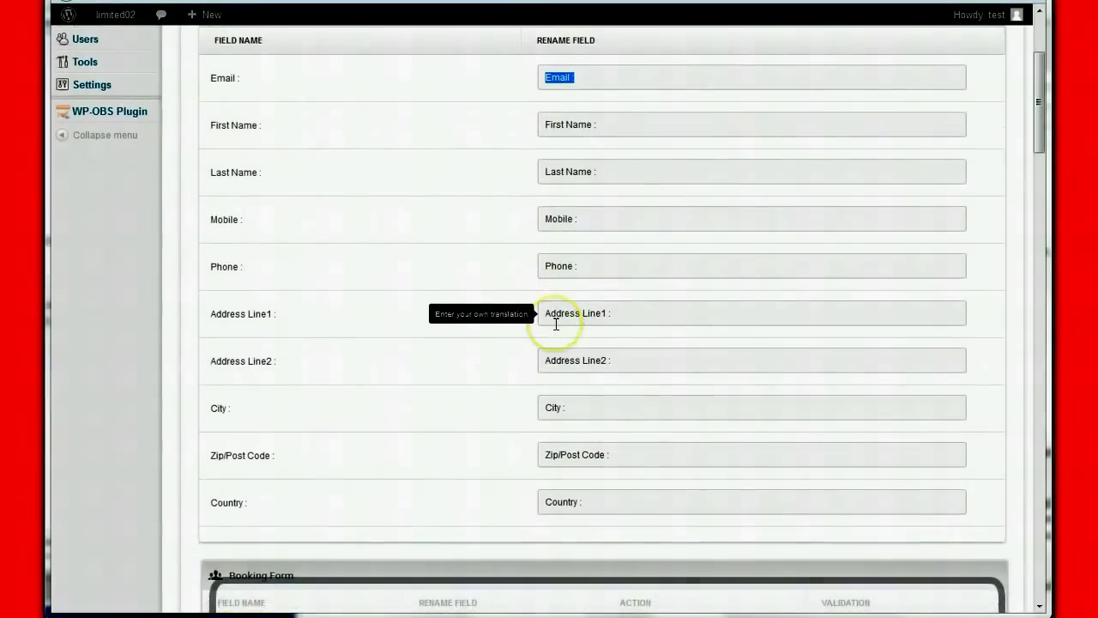
{"action": "scroll", "coordinate": [556, 323], "scroll_direction": "up", "scroll_amount": 1}
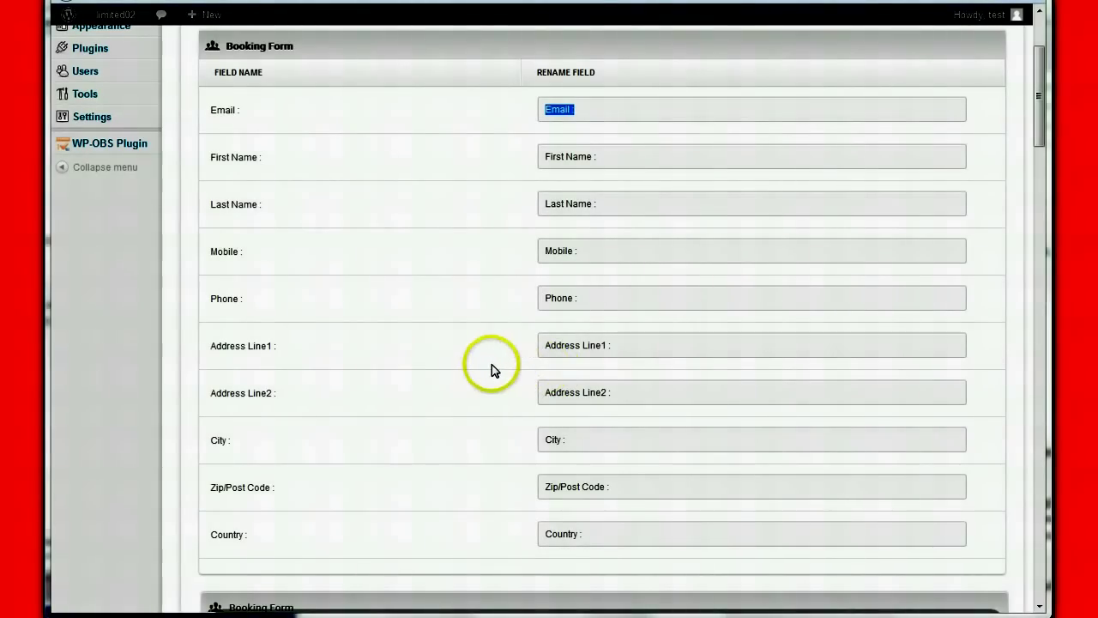
{"action": "scroll", "coordinate": [491, 369], "scroll_direction": "down", "scroll_amount": 5}
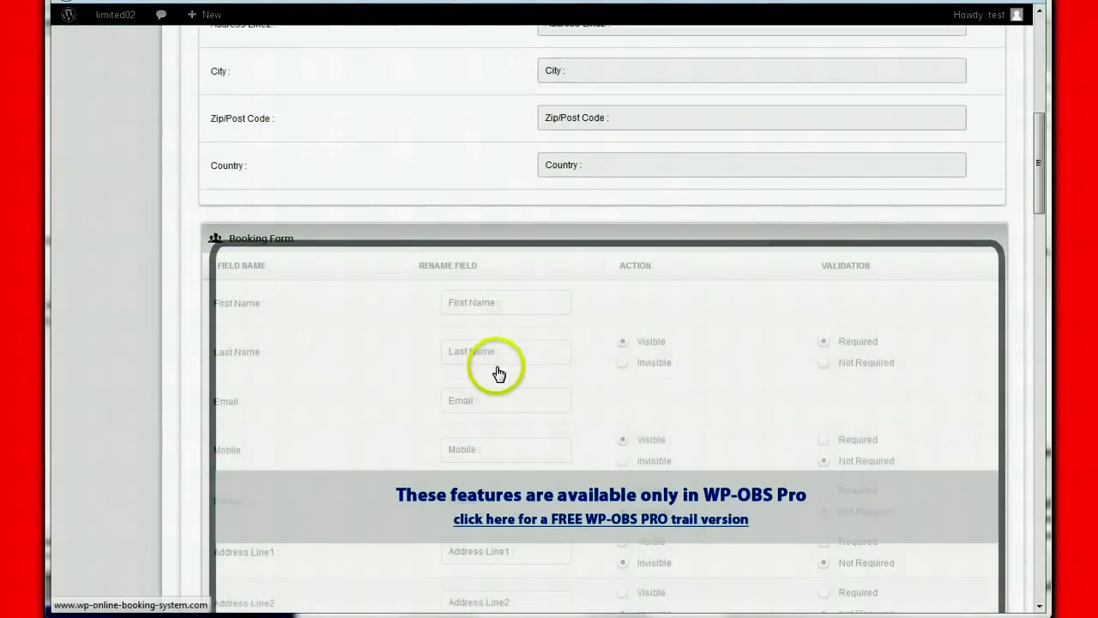
{"action": "scroll", "coordinate": [502, 375], "scroll_direction": "down", "scroll_amount": 2}
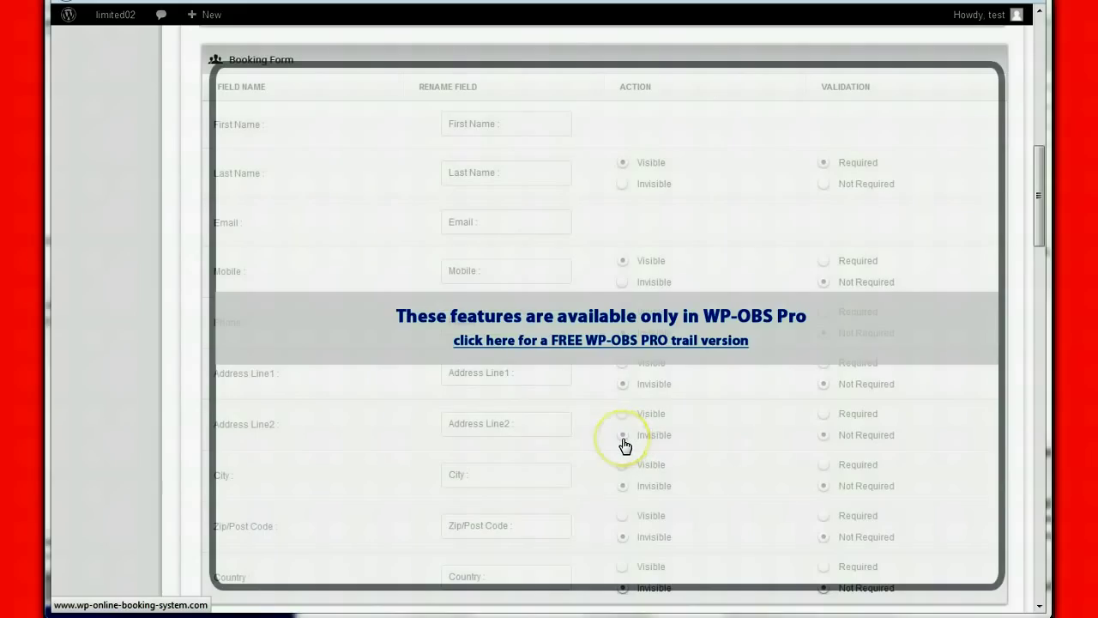
{"action": "scroll", "coordinate": [622, 446], "scroll_direction": "up", "scroll_amount": 10}
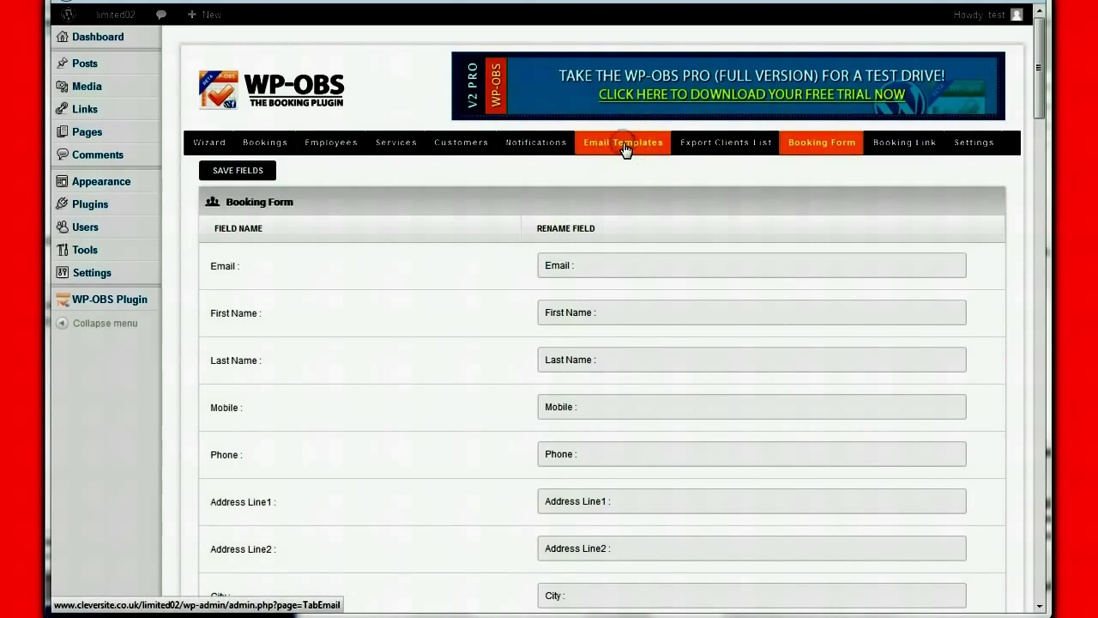
Open the Pending Confirmation email template sent to clients, read through its content, and close it without changes.
{"action": "left_click", "coordinate": [623, 143]}
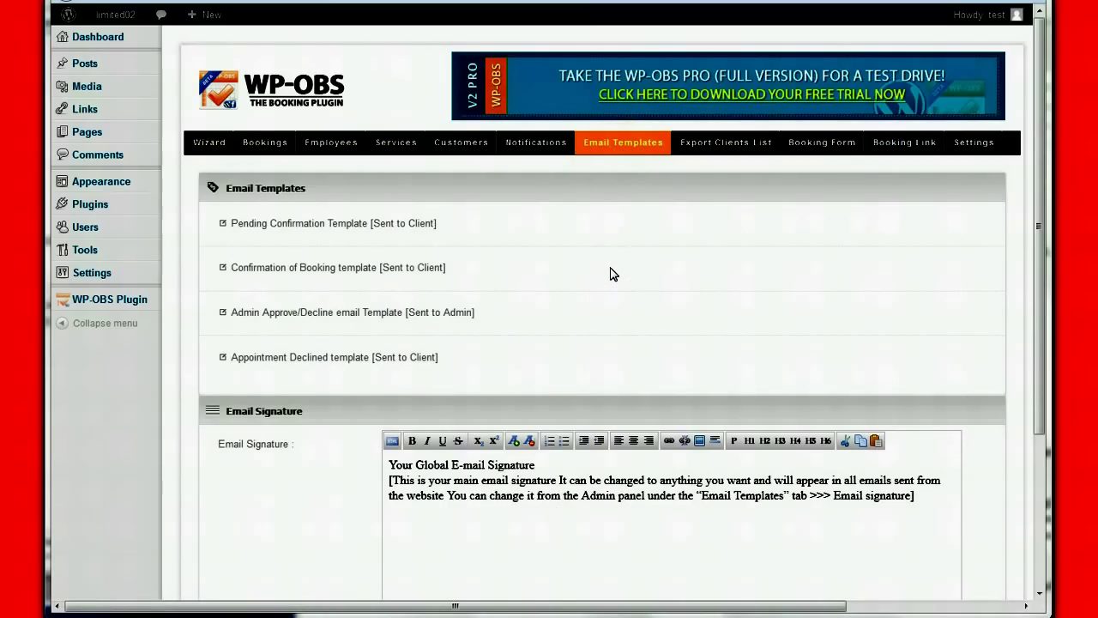
{"action": "left_click", "coordinate": [225, 224]}
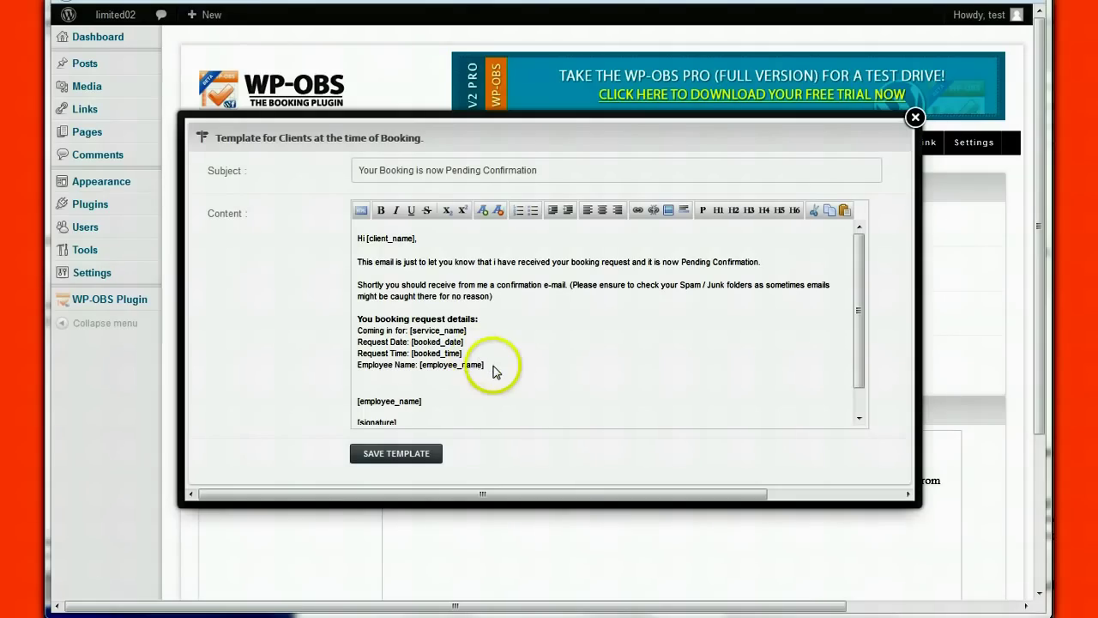
{"action": "scroll", "coordinate": [500, 384], "scroll_direction": "down", "scroll_amount": 1}
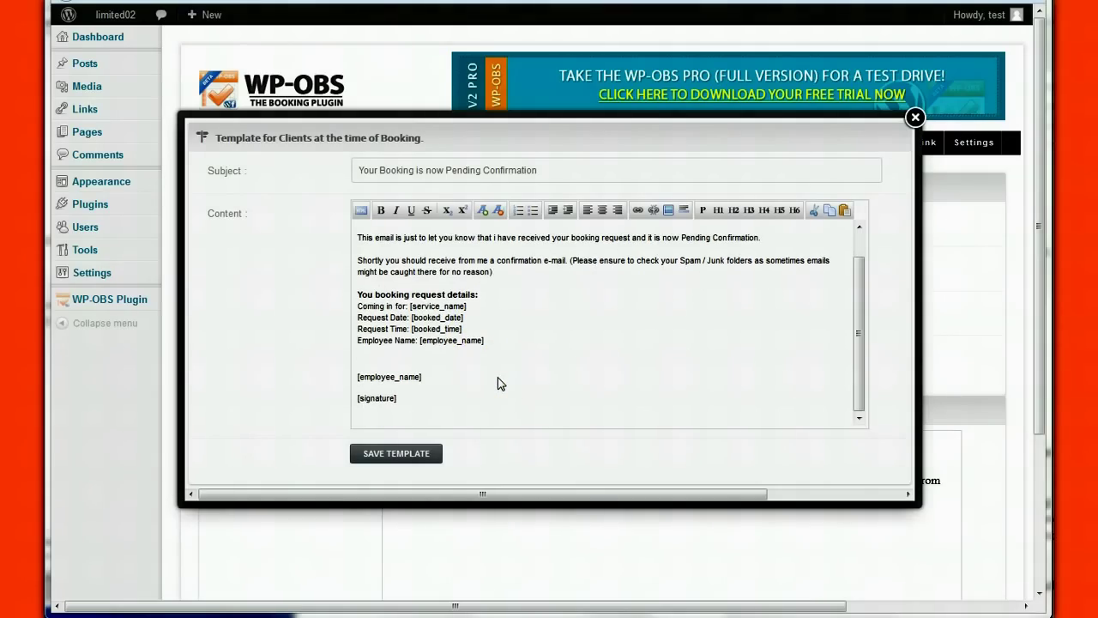
{"action": "scroll", "coordinate": [527, 390], "scroll_direction": "up", "scroll_amount": 1}
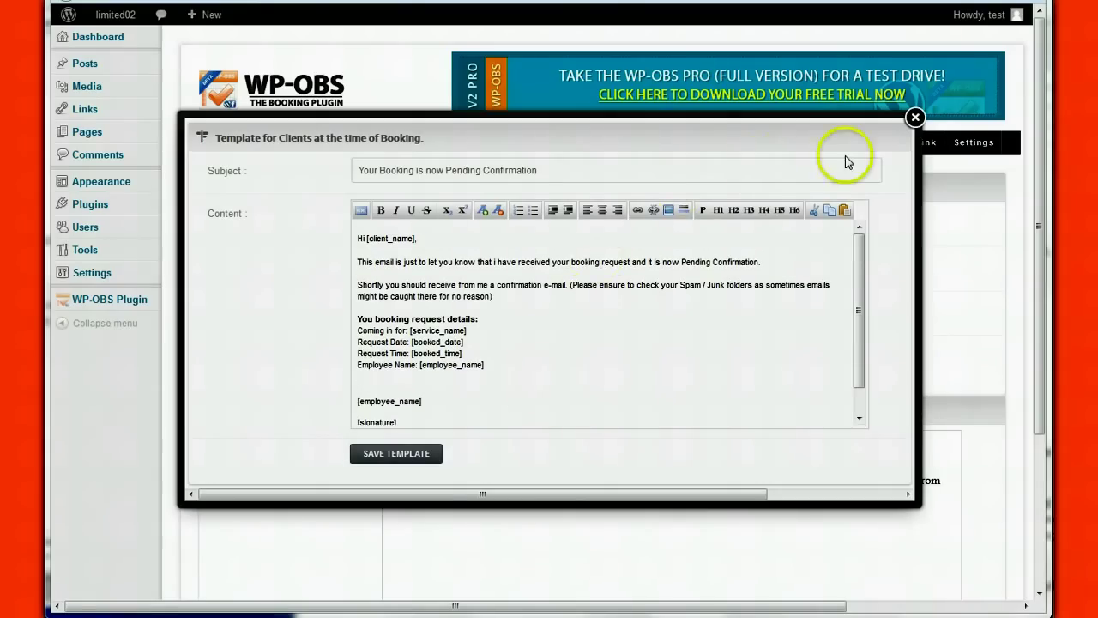
{"action": "left_click", "coordinate": [915, 118]}
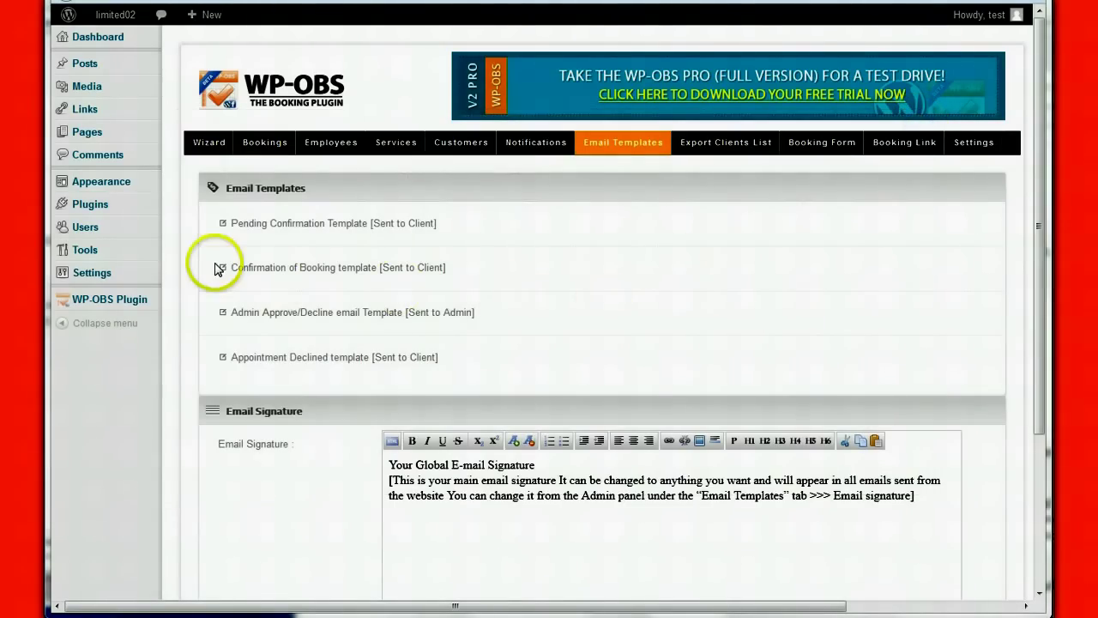
Review the Admin Approve/Decline, Confirmation of Booking and Appointment Declined email templates in that order, closing each without changes.
{"action": "left_click", "coordinate": [223, 311]}
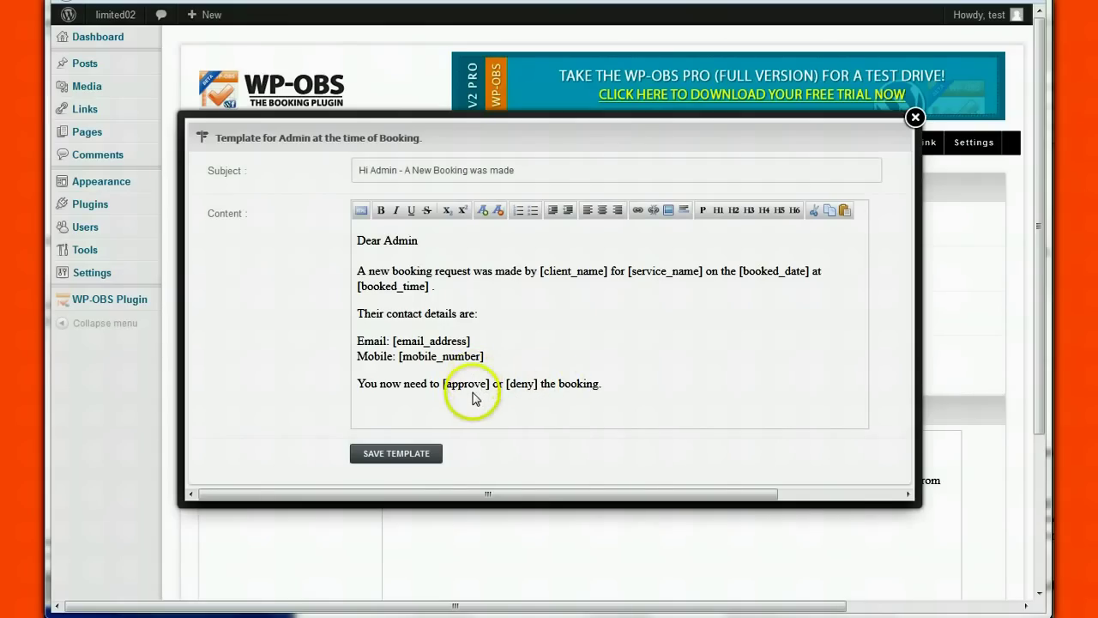
{"action": "left_click", "coordinate": [914, 118]}
{"action": "left_click", "coordinate": [225, 270]}
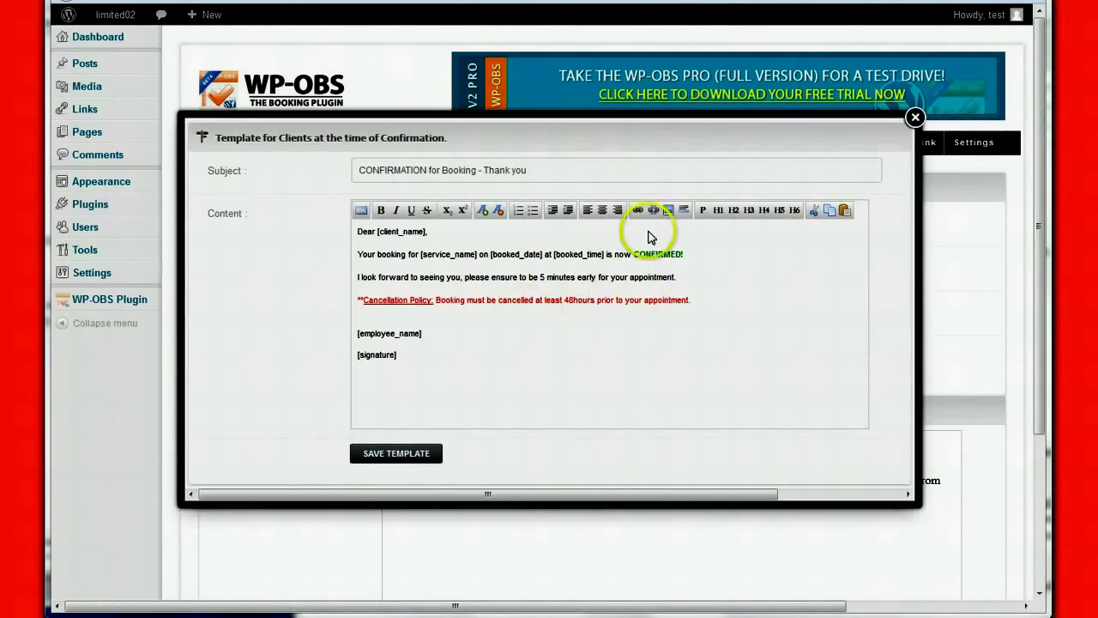
{"action": "left_click", "coordinate": [914, 118]}
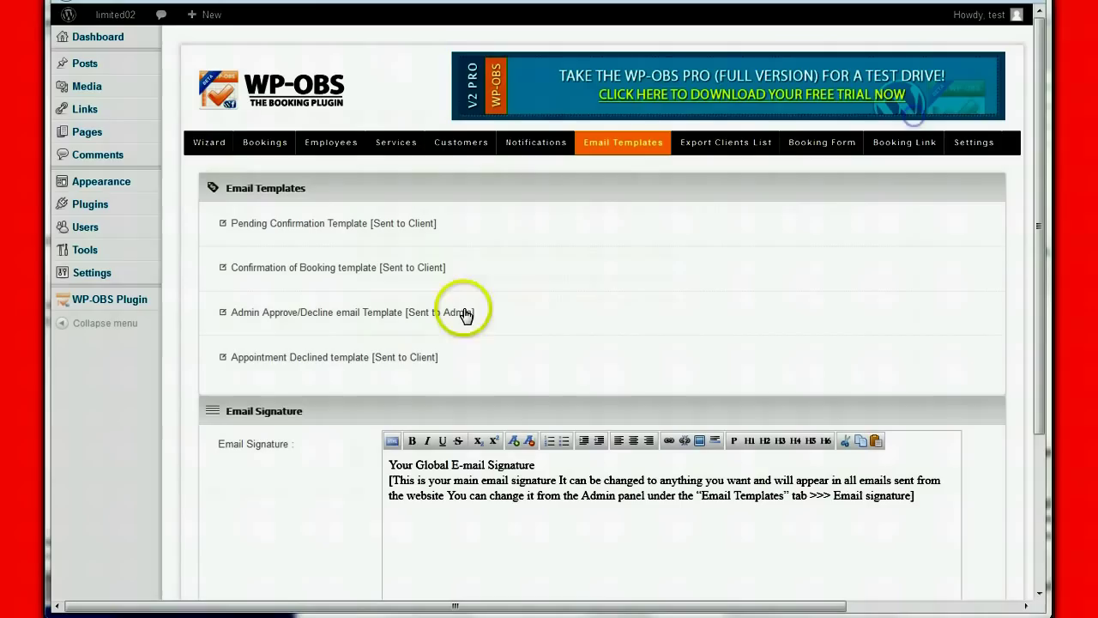
{"action": "left_click", "coordinate": [220, 358]}
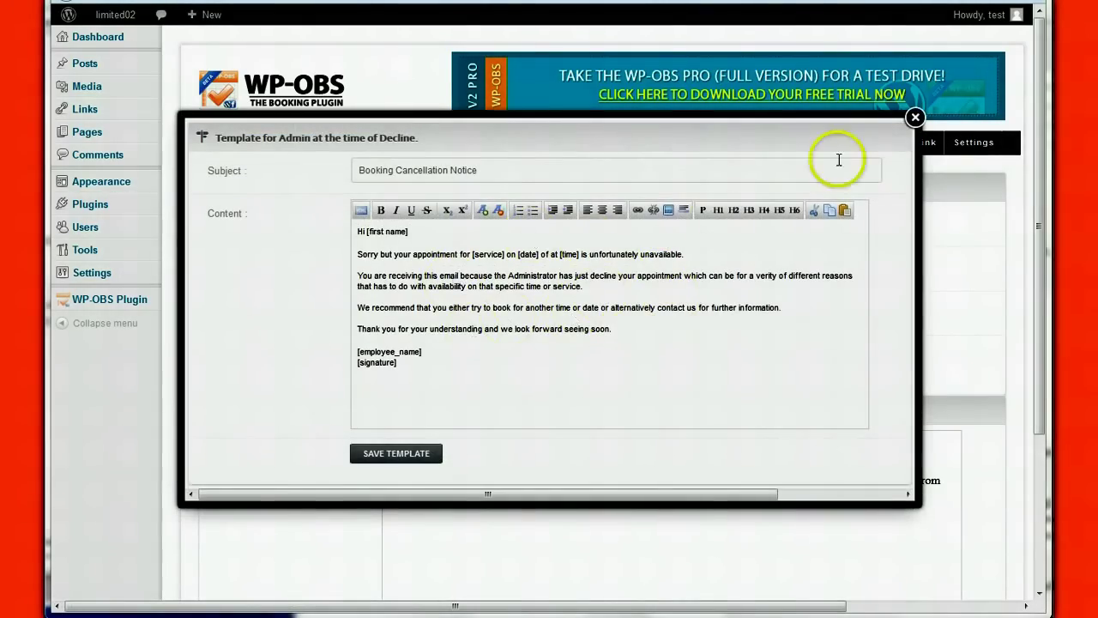
{"action": "left_click", "coordinate": [915, 118]}
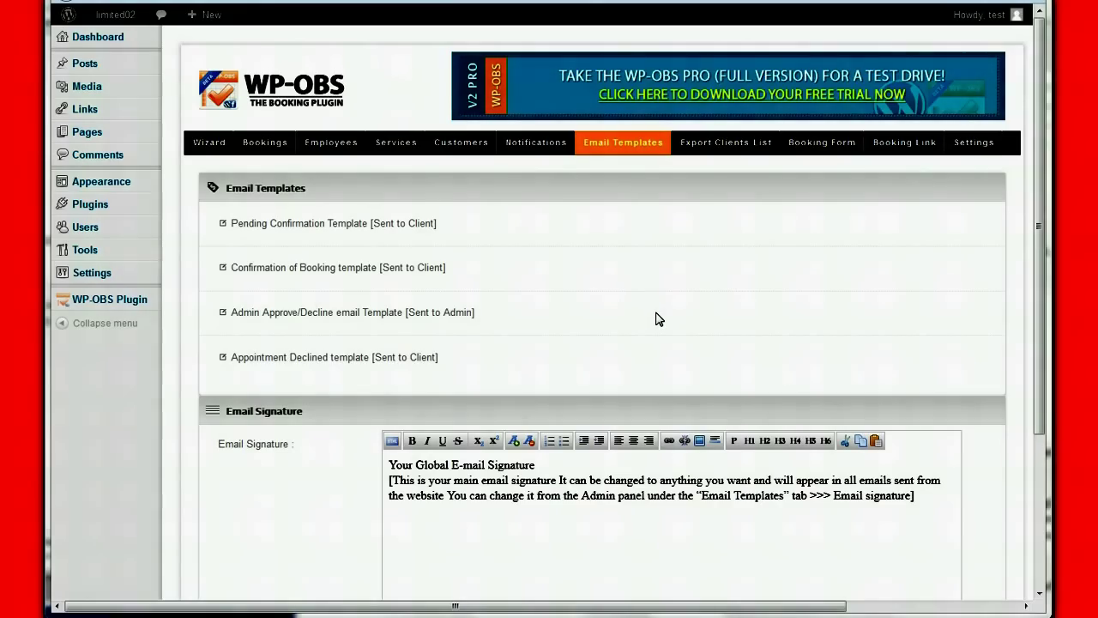
Examine the global email signature below the templates, highlighting its full text and clearing the selection without editing it.
{"action": "scroll", "coordinate": [644, 351], "scroll_direction": "down", "scroll_amount": 2}
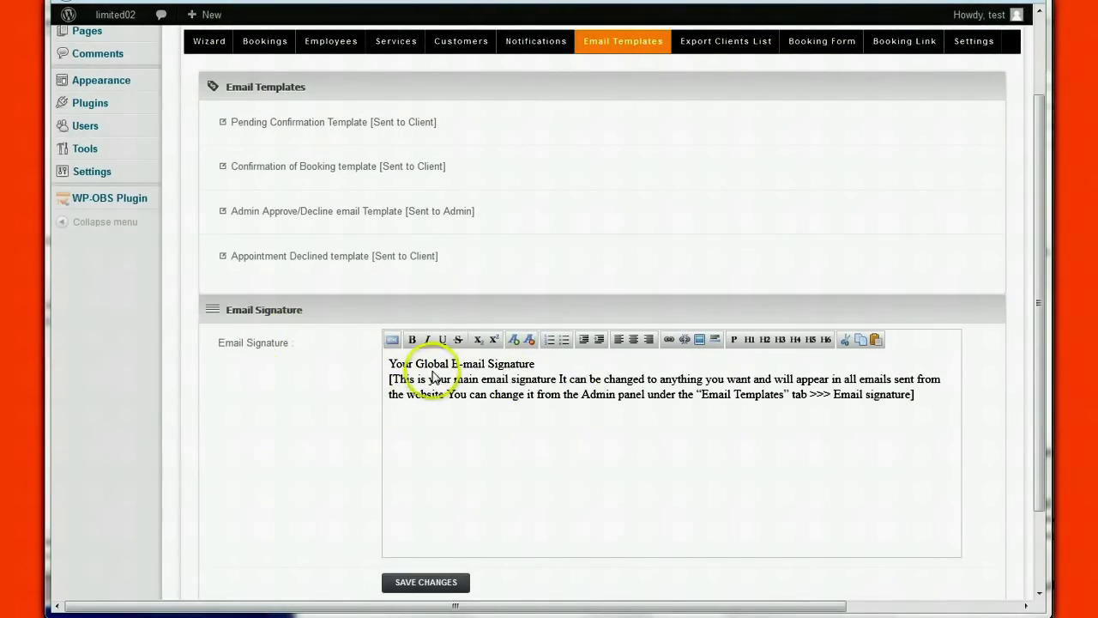
{"action": "mouse_move", "coordinate": [390, 363]}
{"action": "left_mouse_down"}
{"action": "mouse_move", "coordinate": [677, 399]}
{"action": "mouse_move", "coordinate": [914, 395]}
{"action": "left_mouse_up"}
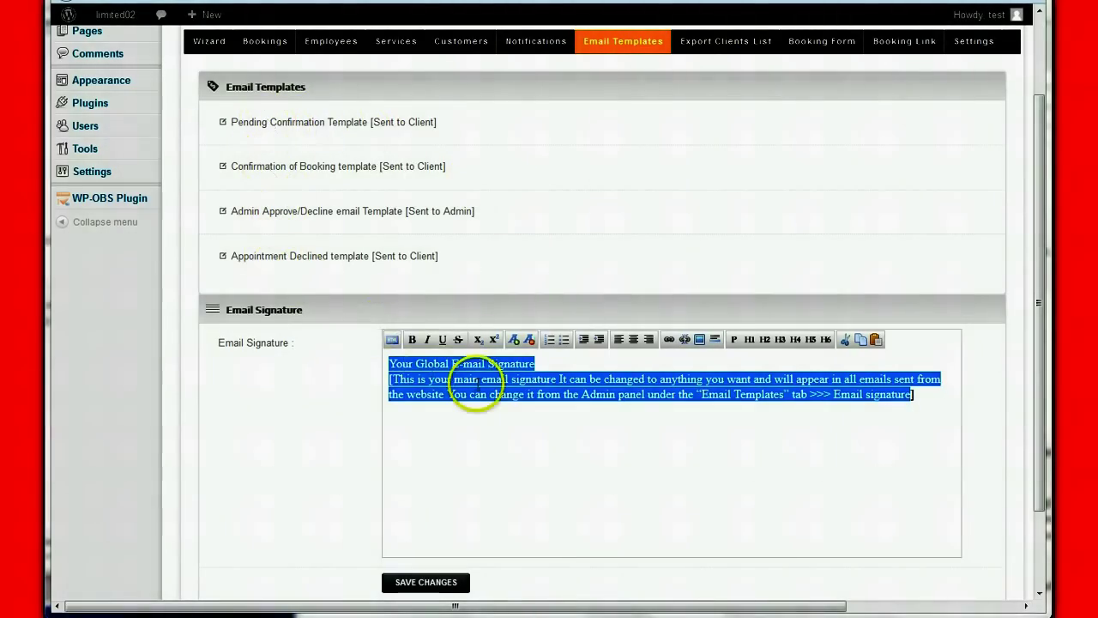
{"action": "left_click", "coordinate": [435, 387]}
{"action": "mouse_move", "coordinate": [392, 360]}
{"action": "left_mouse_down"}
{"action": "mouse_move", "coordinate": [899, 386]}
{"action": "mouse_move", "coordinate": [926, 400]}
{"action": "mouse_move", "coordinate": [912, 392]}
{"action": "left_mouse_up"}
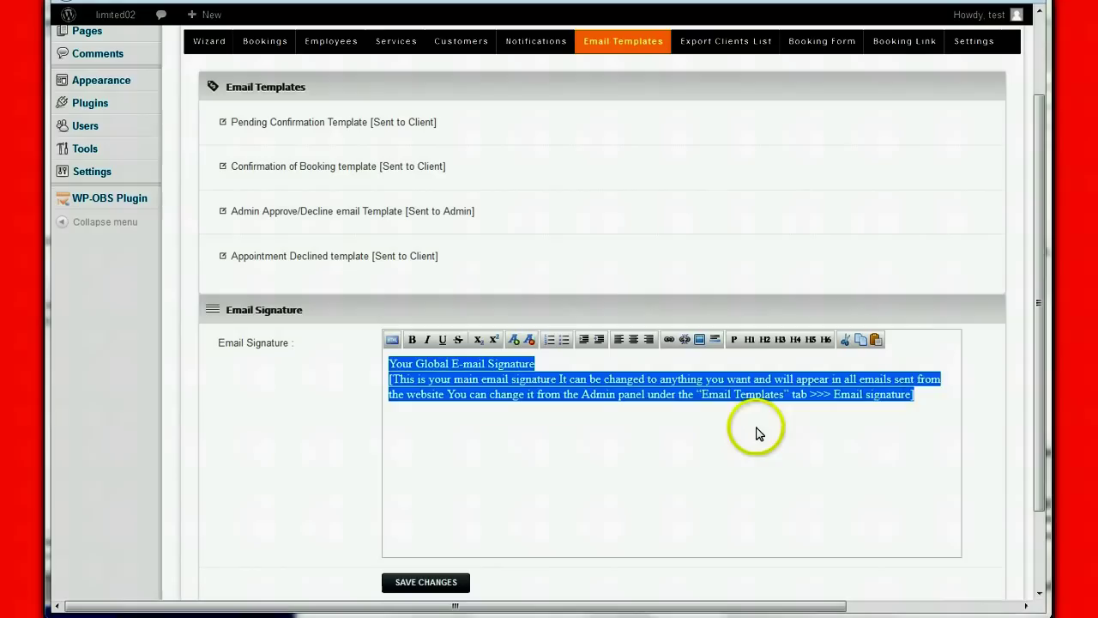
{"action": "left_click", "coordinate": [747, 452]}
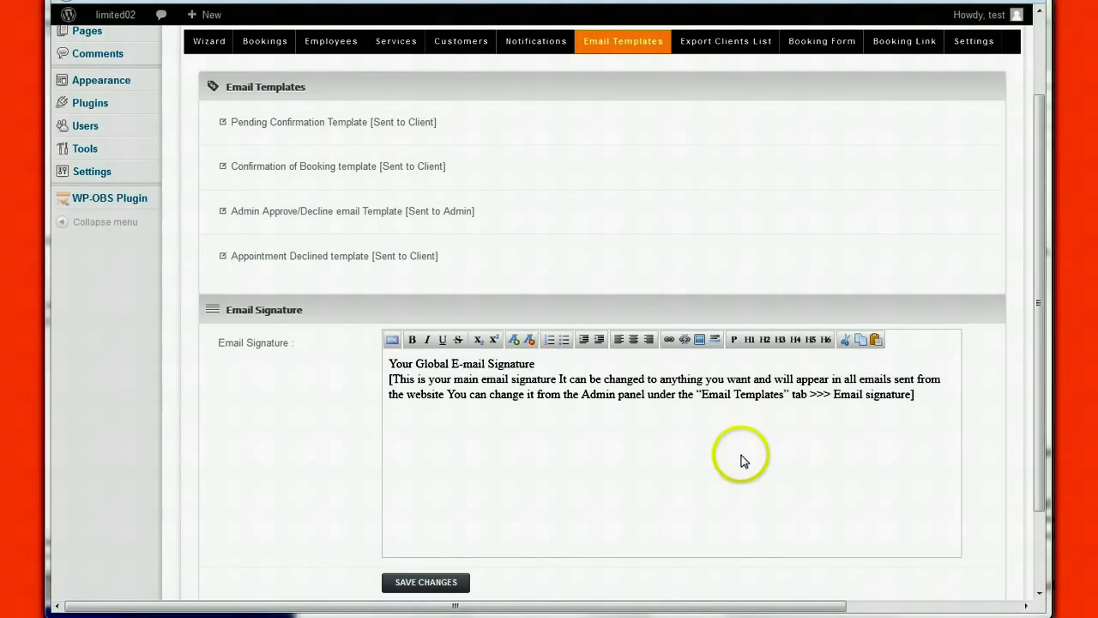
Open the Bookings page to view the monthly calendar of appointments.
{"action": "scroll", "coordinate": [743, 454], "scroll_direction": "up", "scroll_amount": 3}
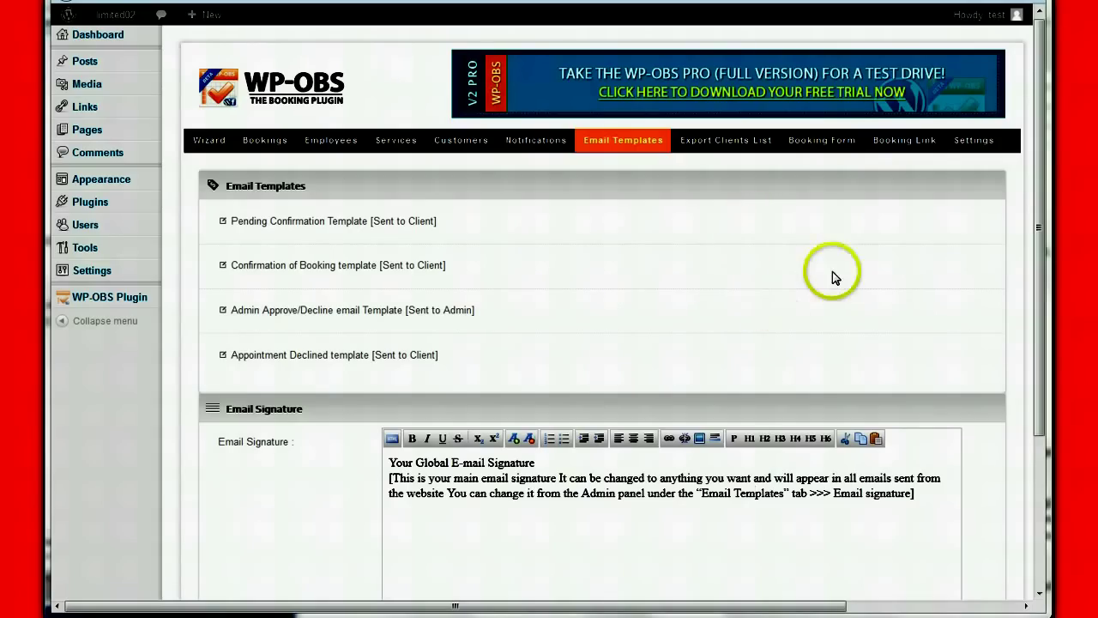
{"action": "left_click", "coordinate": [246, 148]}
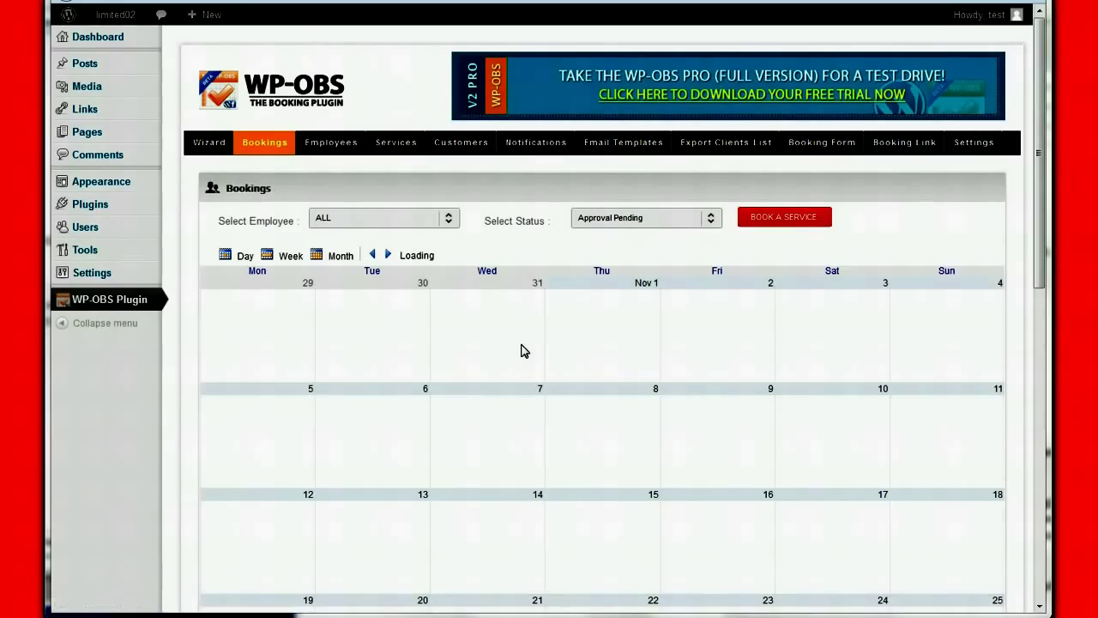
{"action": "left_click", "coordinate": [517, 369]}
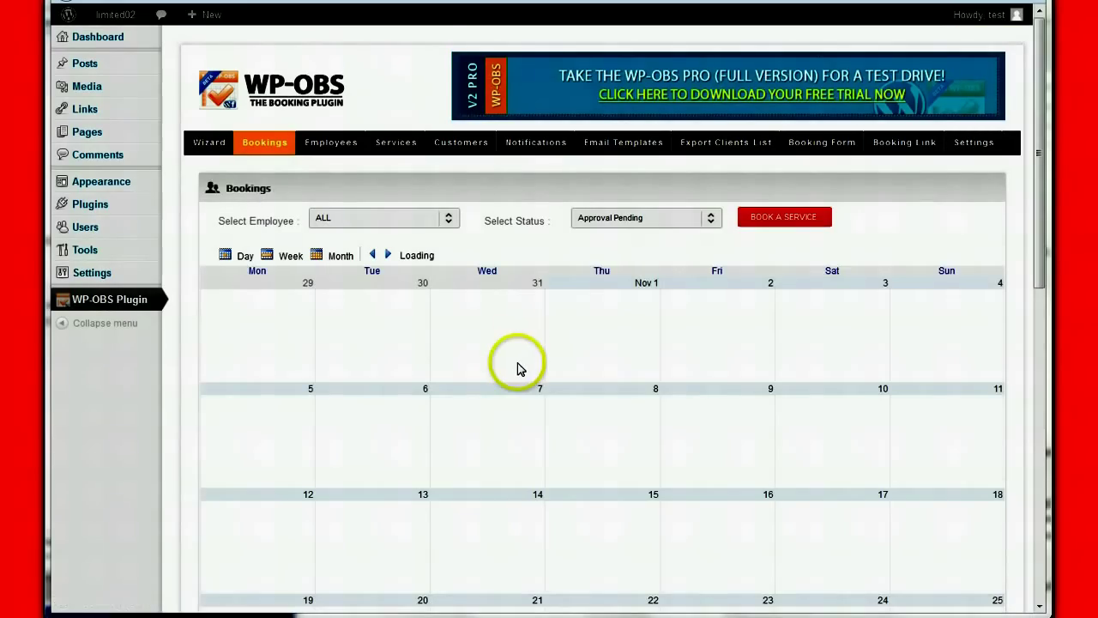